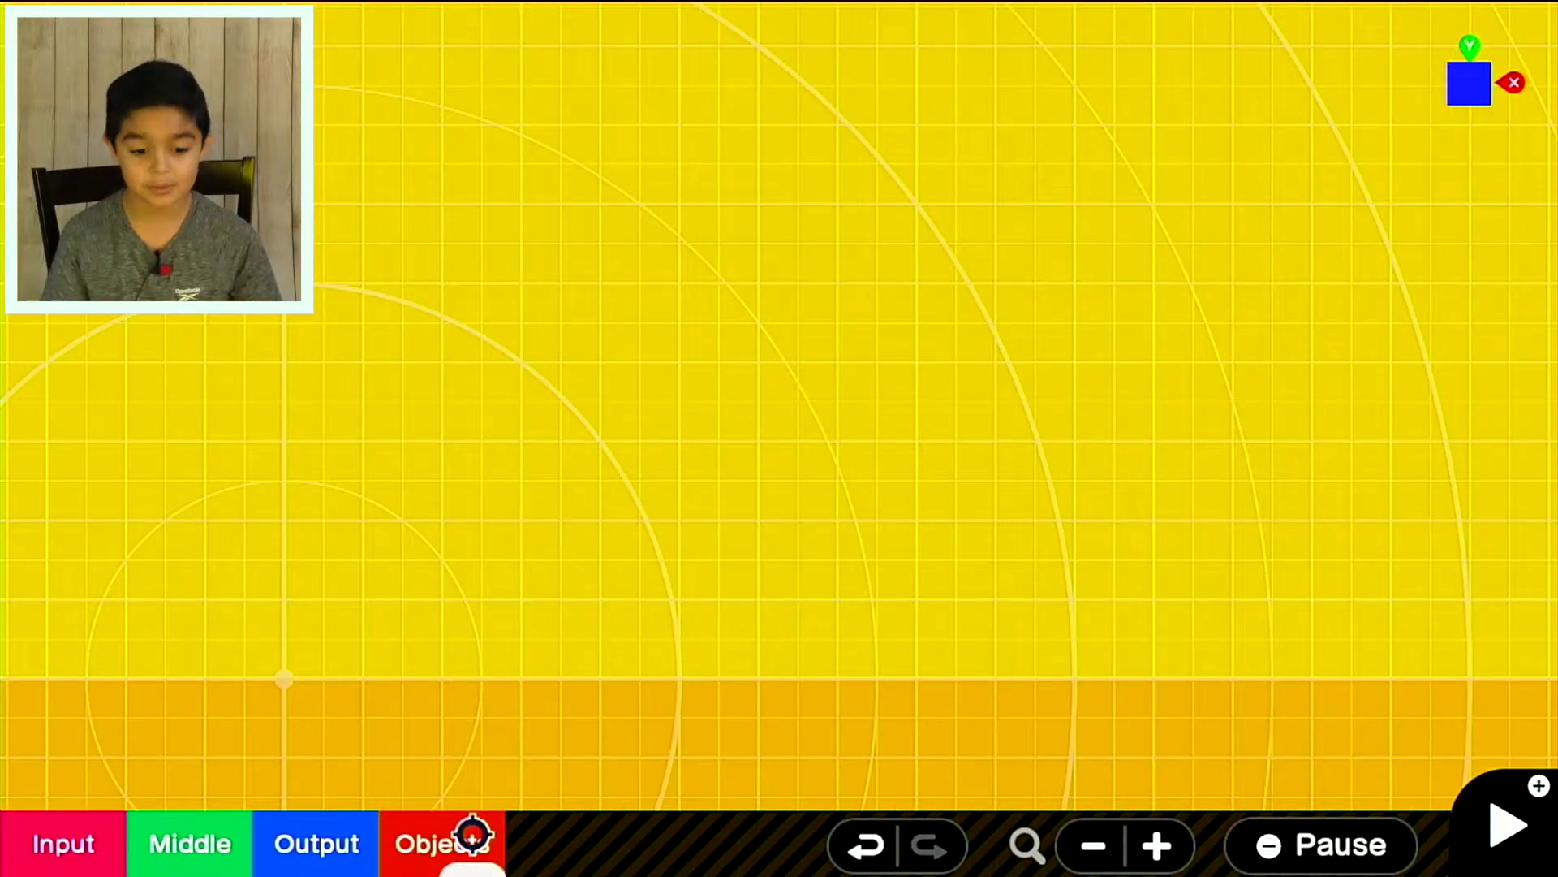
# Add a Person character to the workspace and test-play the game briefly
pyautogui.click(457, 841)
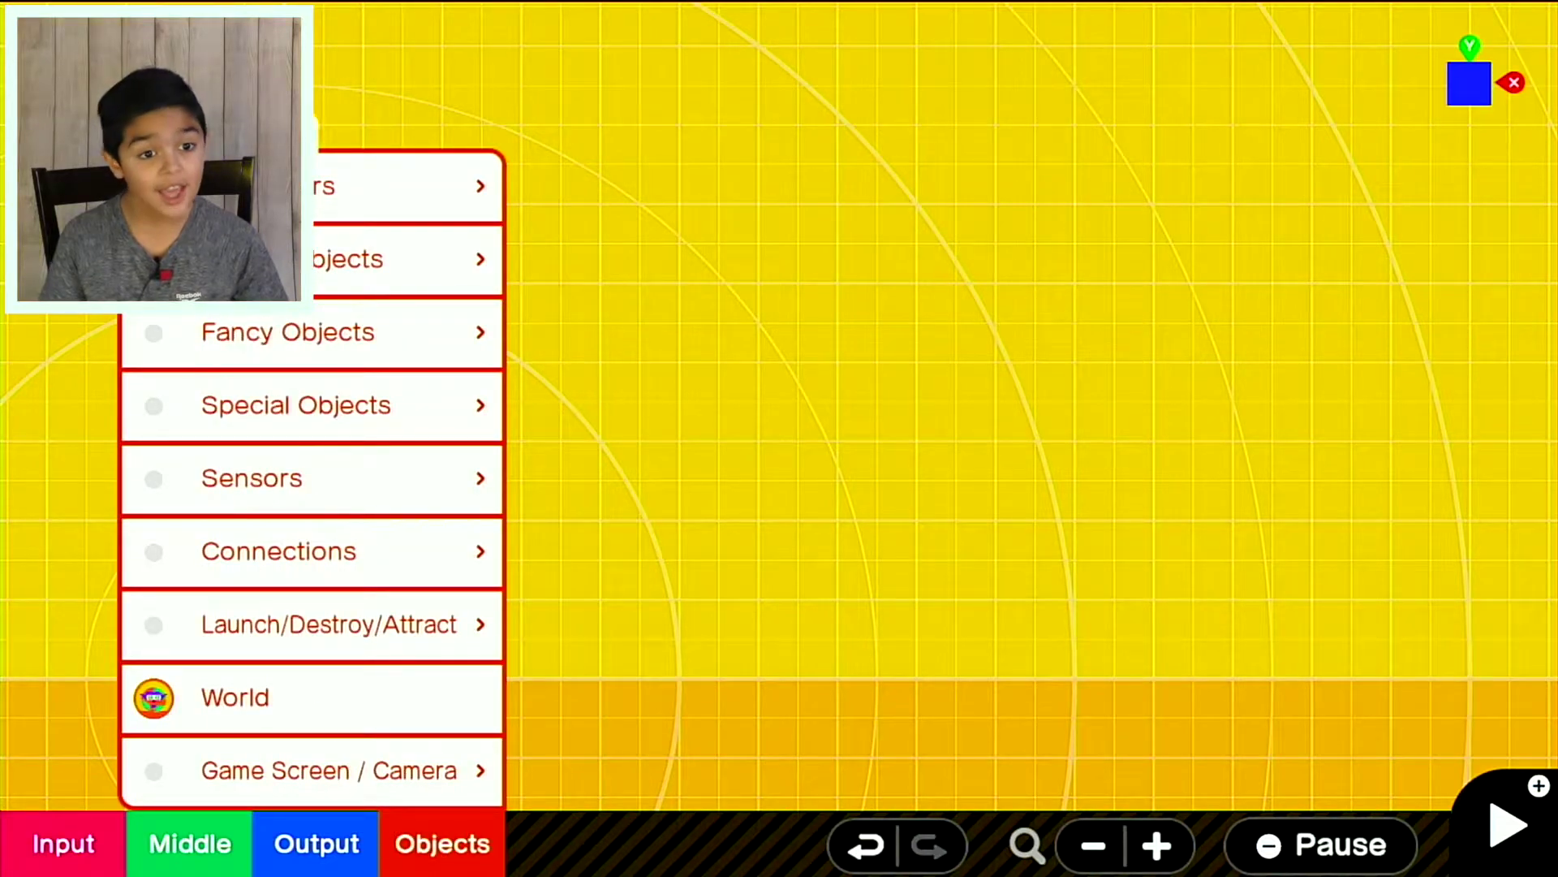
pyautogui.click(268, 203)
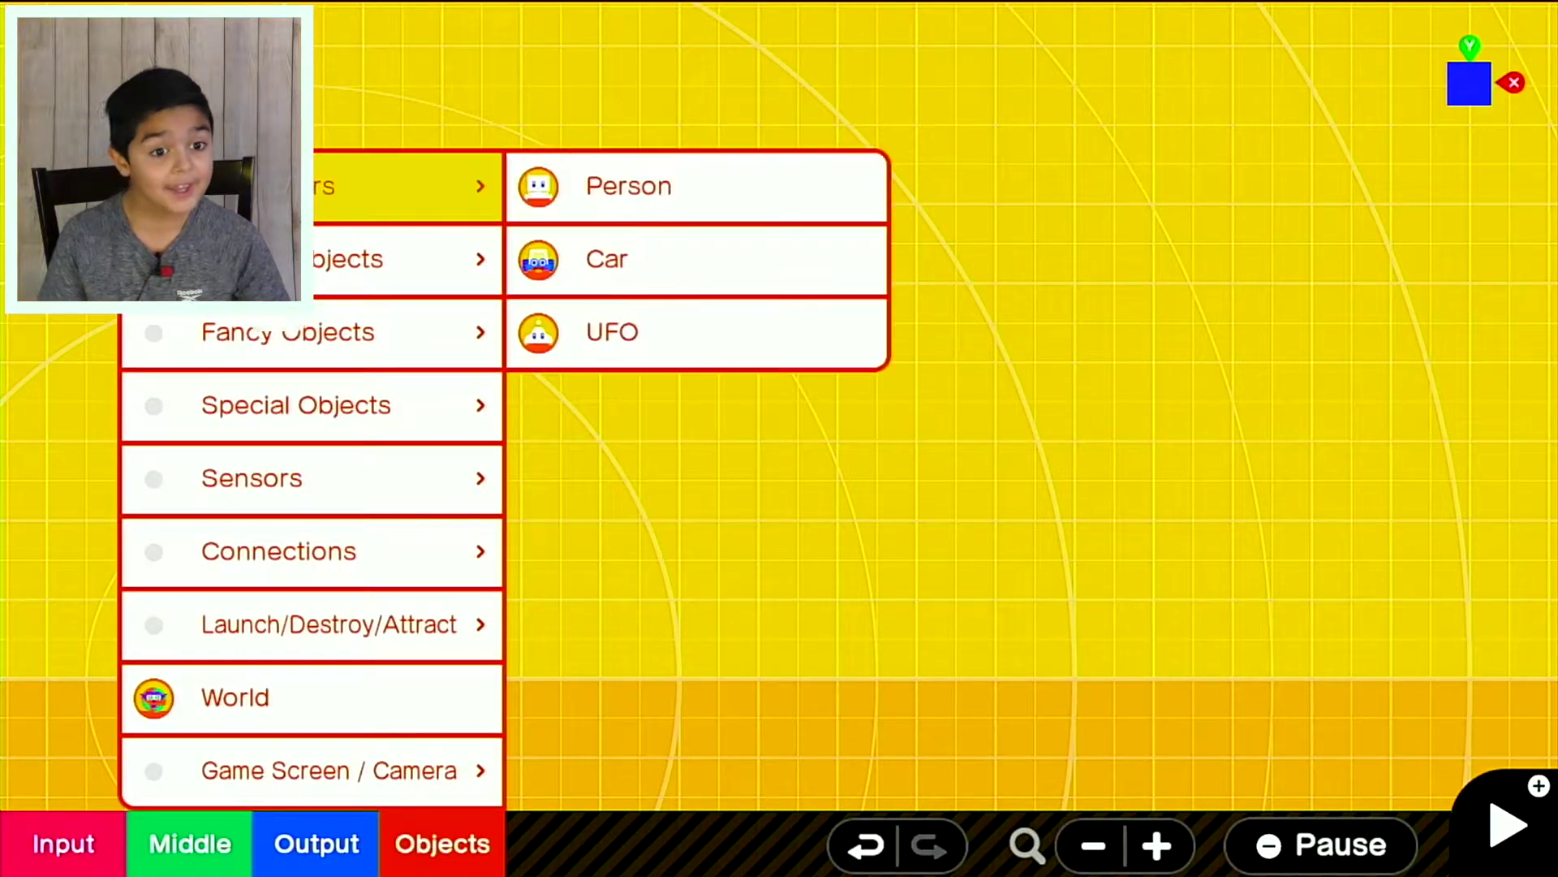
pyautogui.click(613, 185)
pyautogui.press('+')
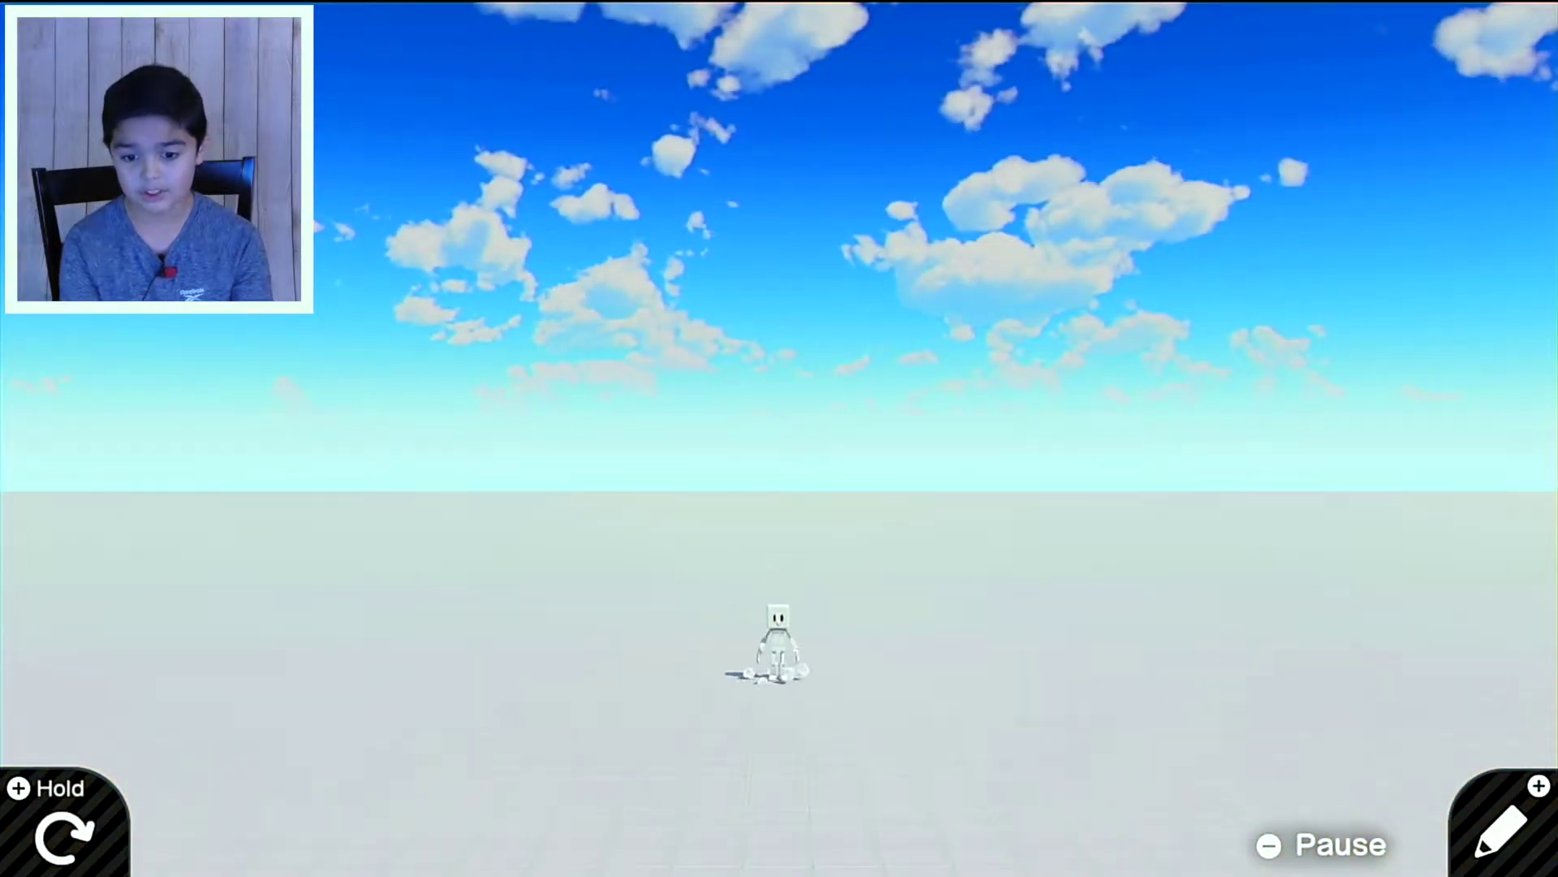
pyautogui.press('+')
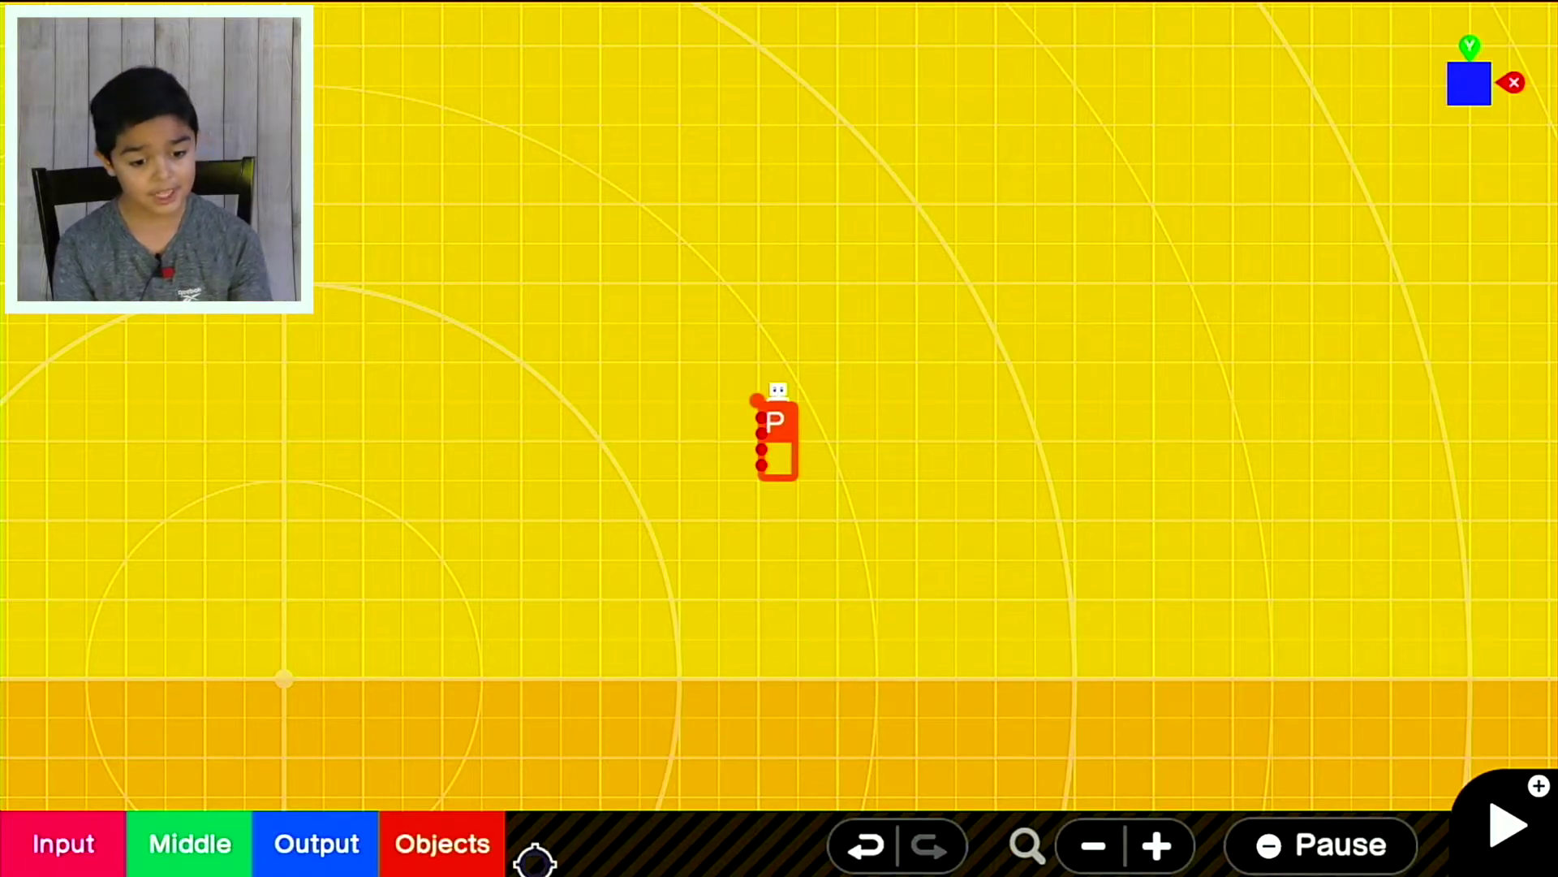
# Add a left-stick Left/Right input nodon and connect its output to the Person's second input port
pyautogui.click(57, 867)
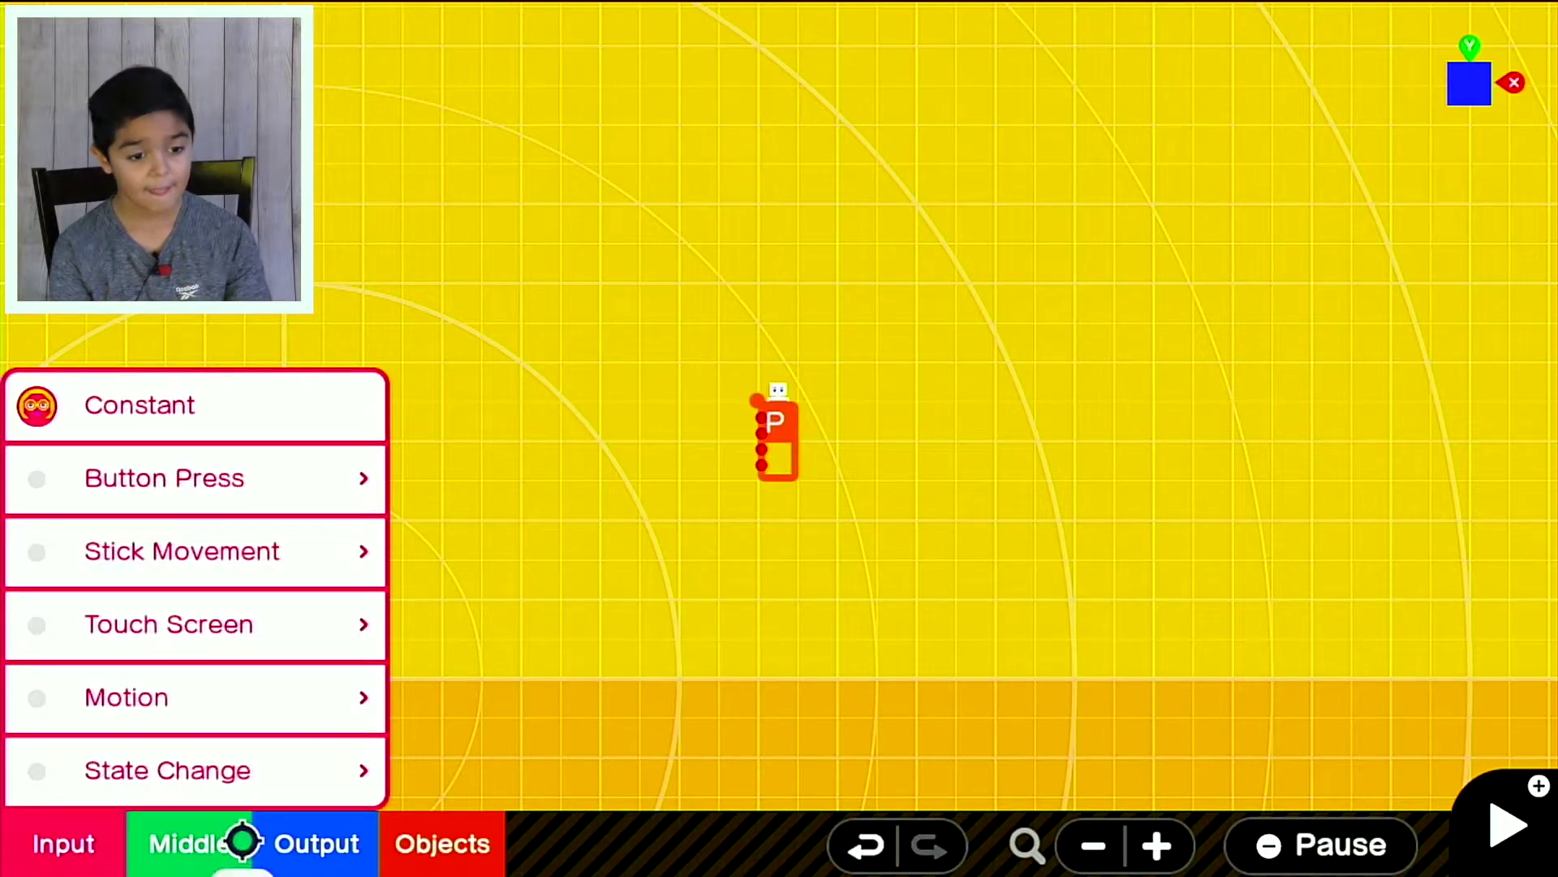
pyautogui.moveTo(260, 521)
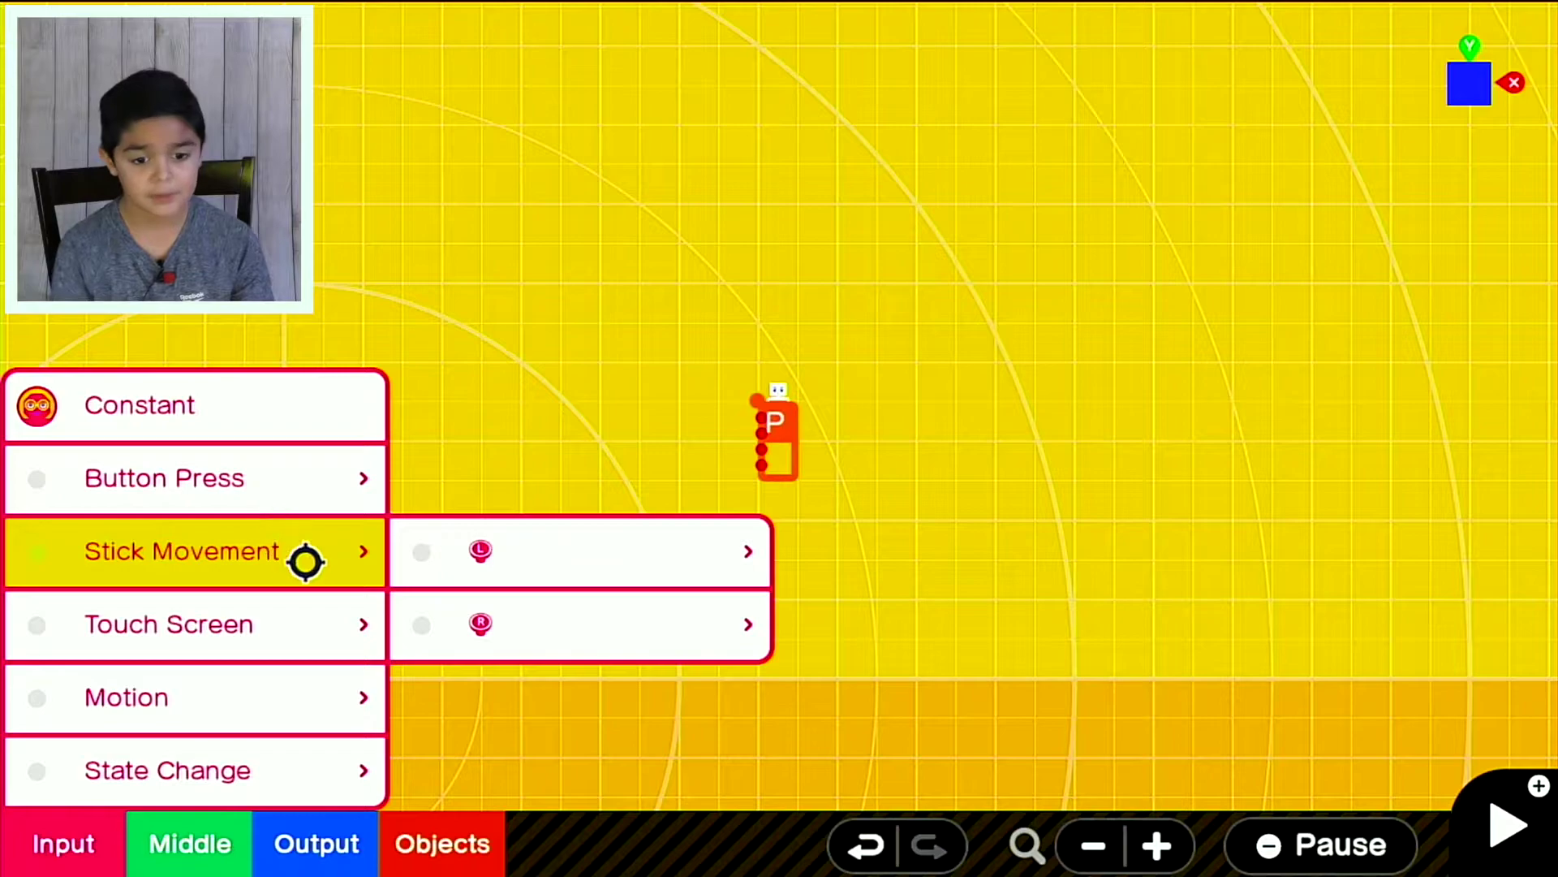
pyautogui.moveTo(554, 548)
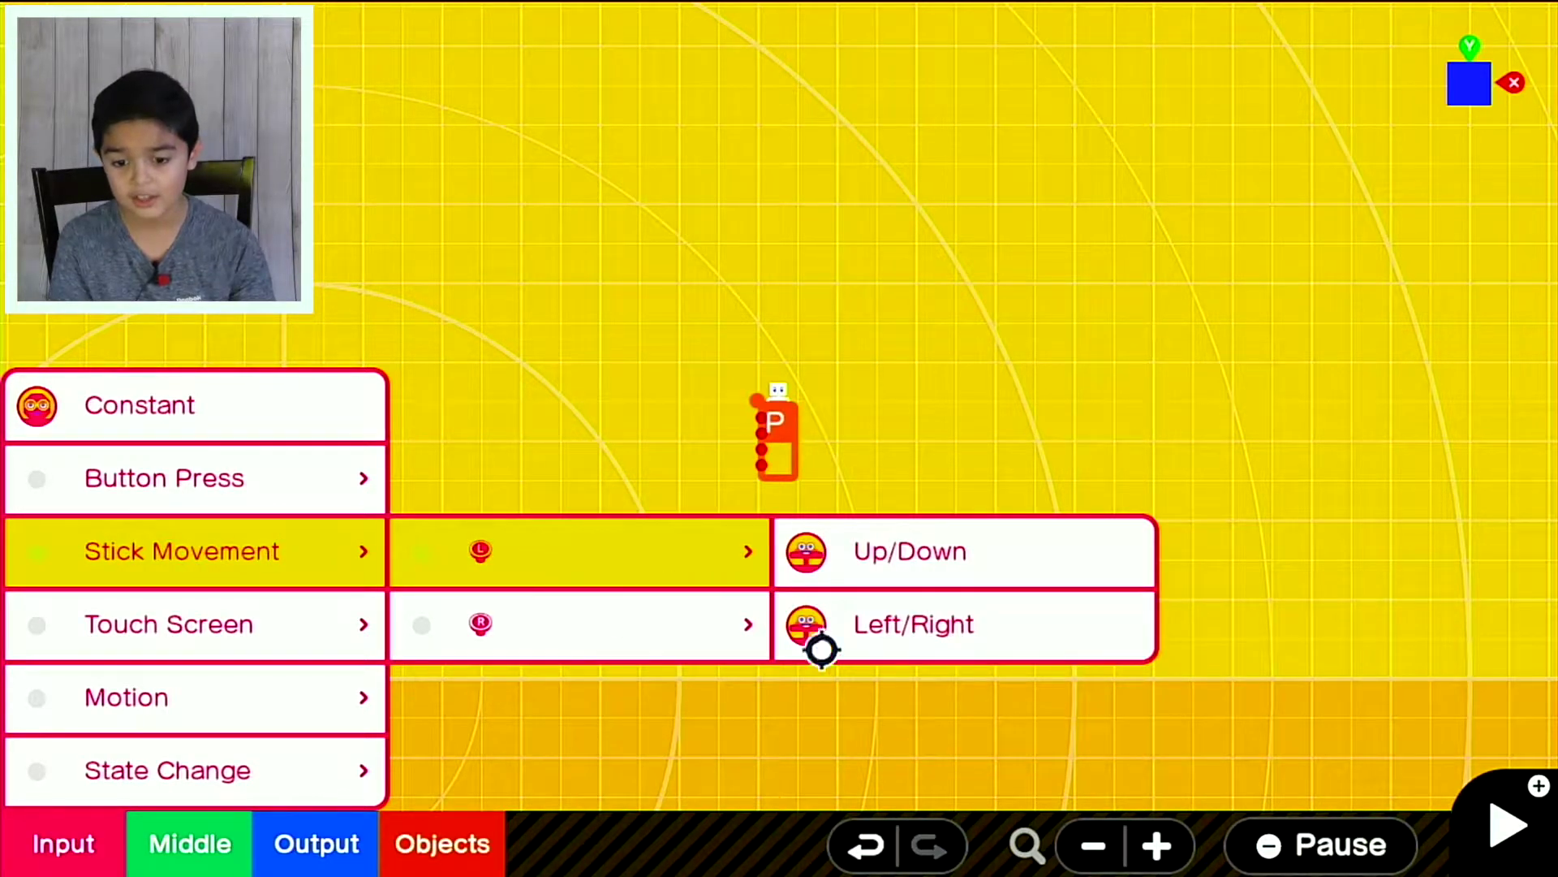
pyautogui.click(898, 630)
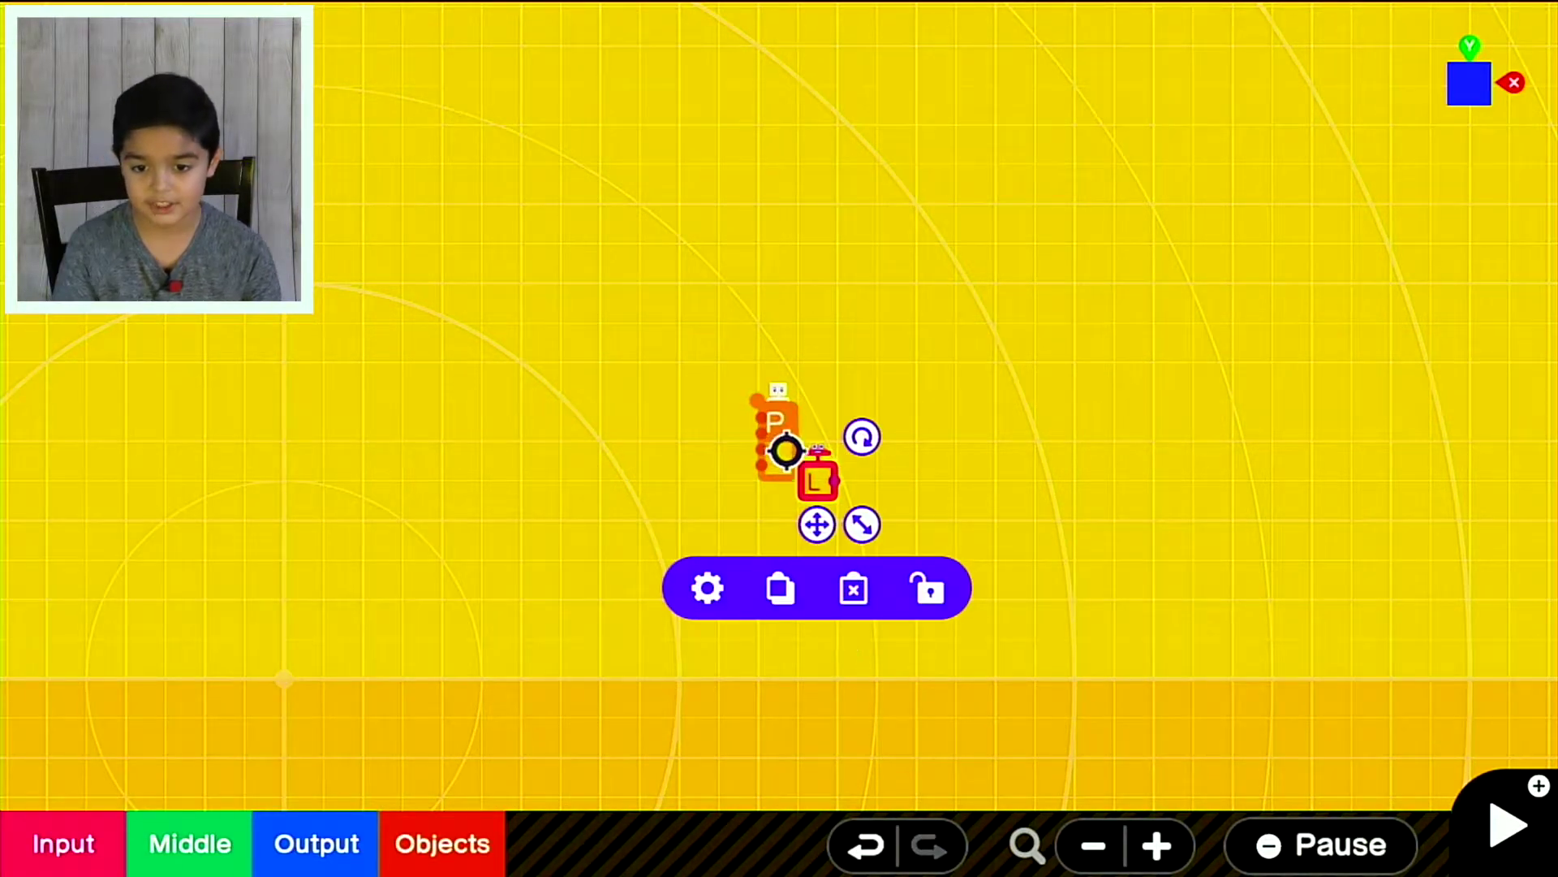
pyautogui.moveTo(840, 452); pyautogui.dragTo(770, 470)
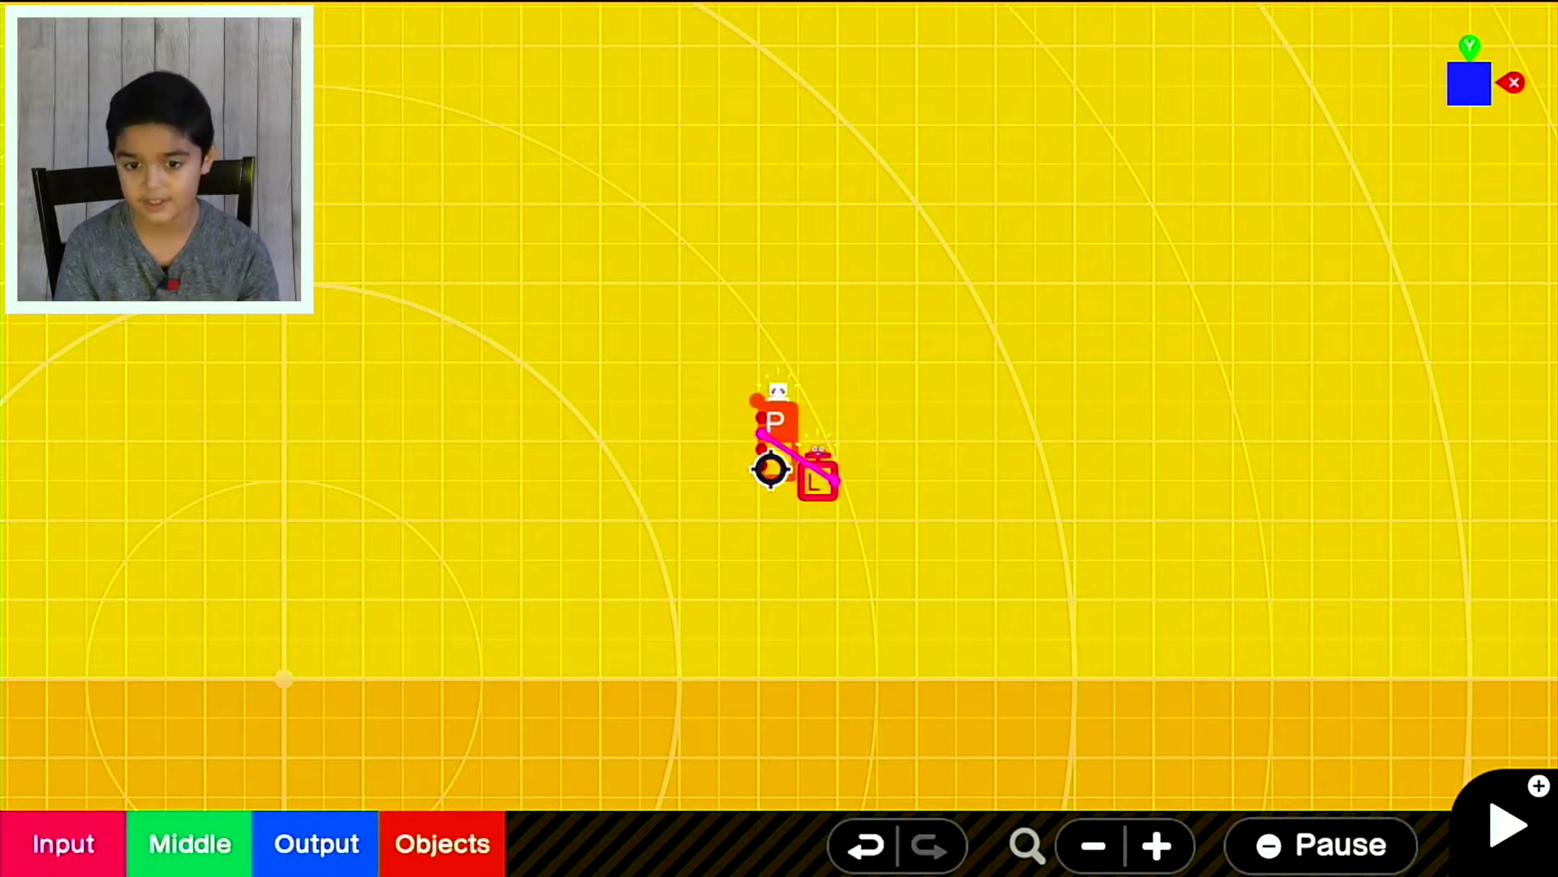
pyautogui.moveTo(1124, 466); pyautogui.dragTo(1148, 536)
pyautogui.click(1157, 845)
pyautogui.click(1187, 852)
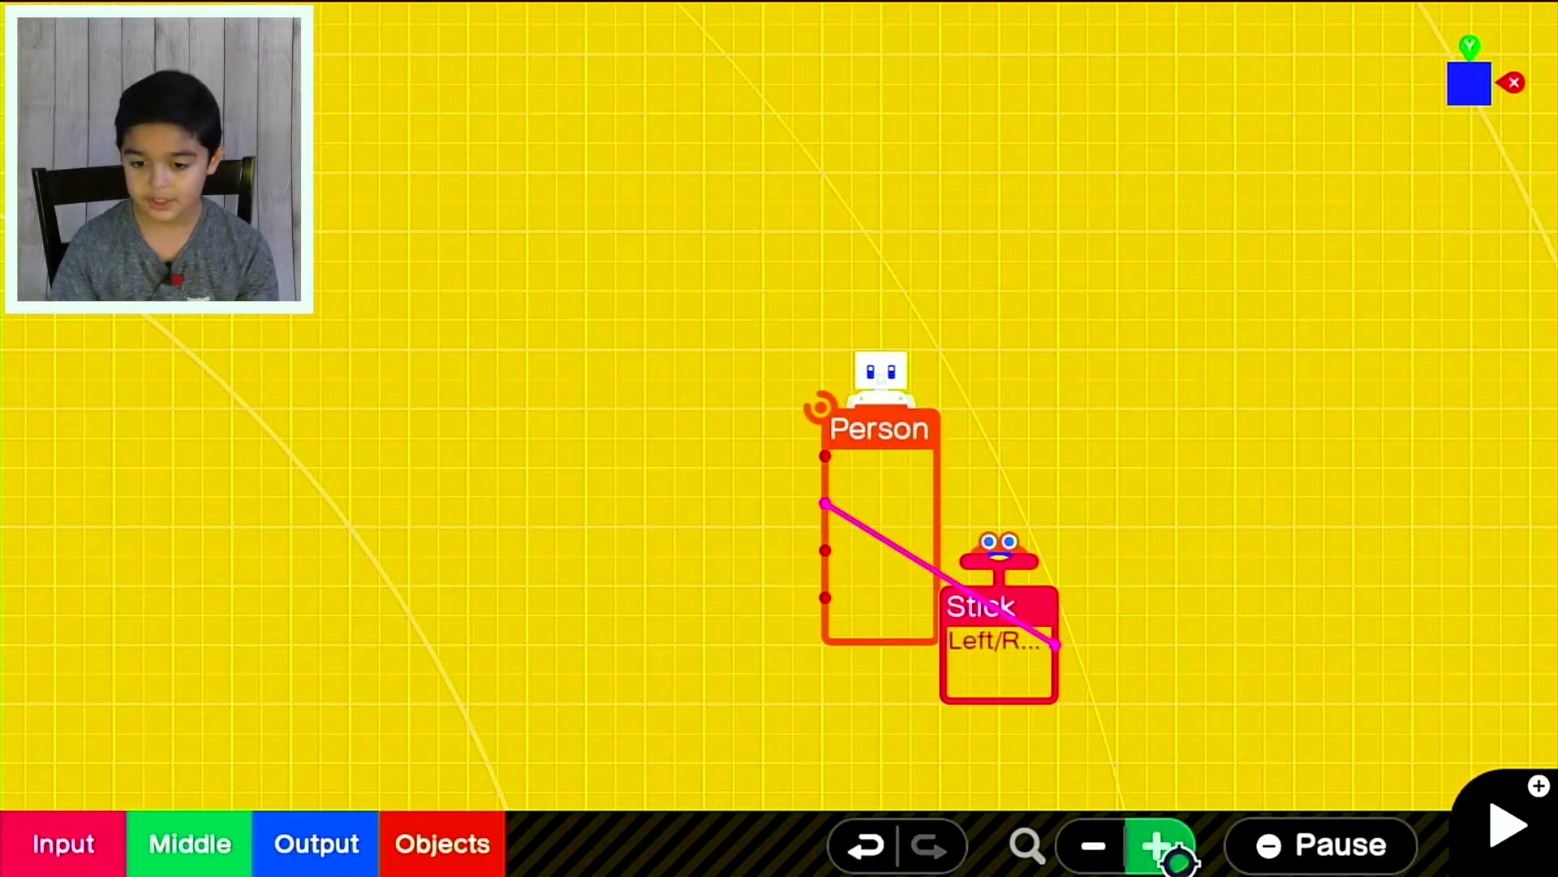
# Test-play the game to check how the Person moves with left/right stick input
pyautogui.click(1025, 662)
pyautogui.click(889, 794)
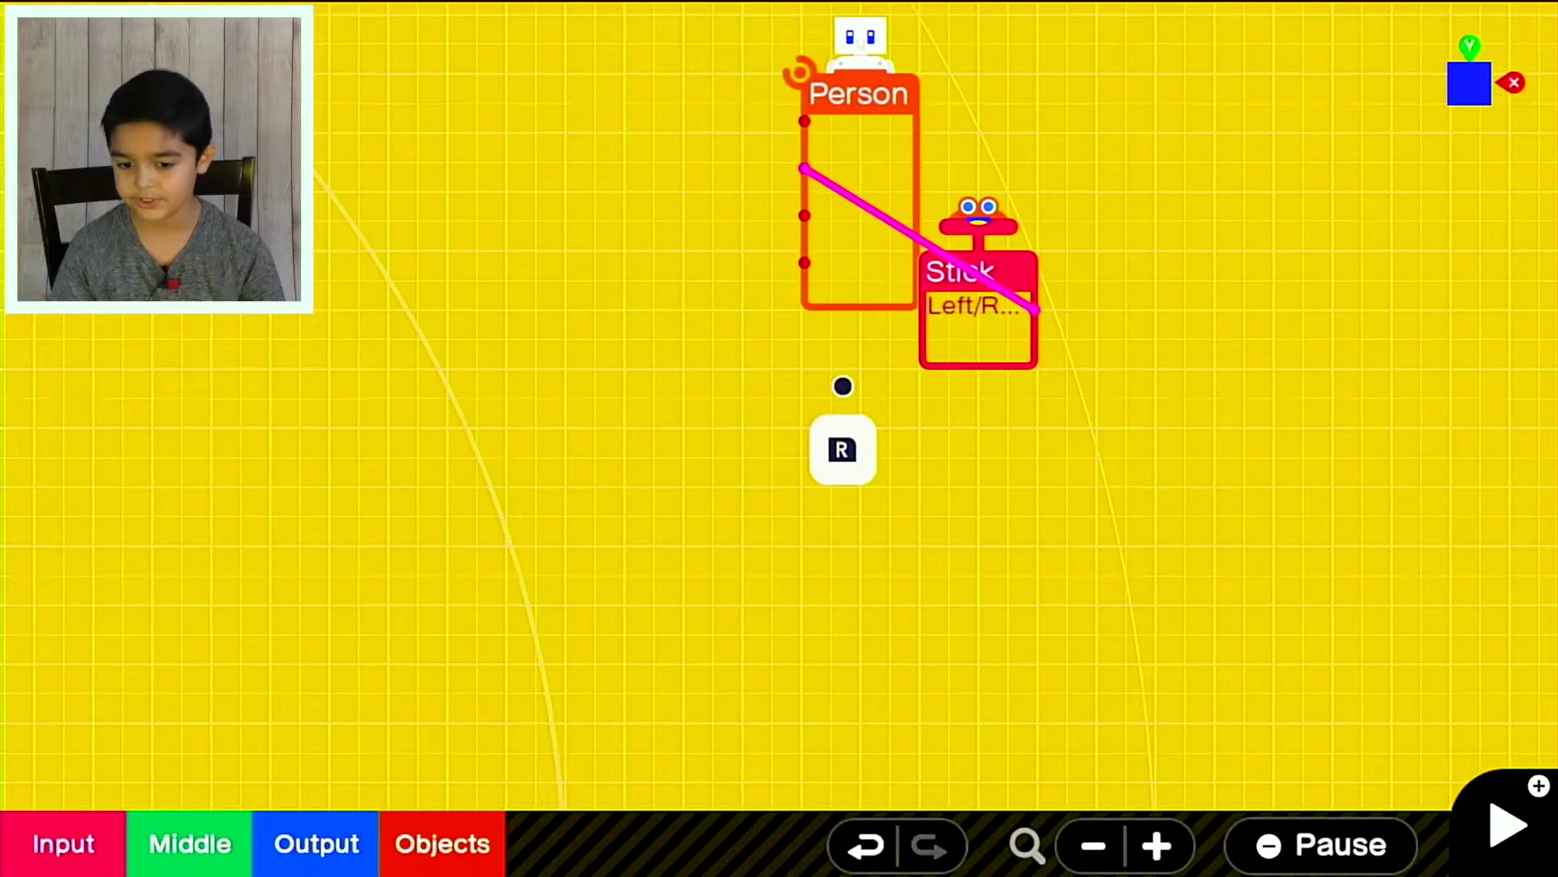
pyautogui.moveTo(842, 386); pyautogui.dragTo(727, 11)
pyautogui.press('+')
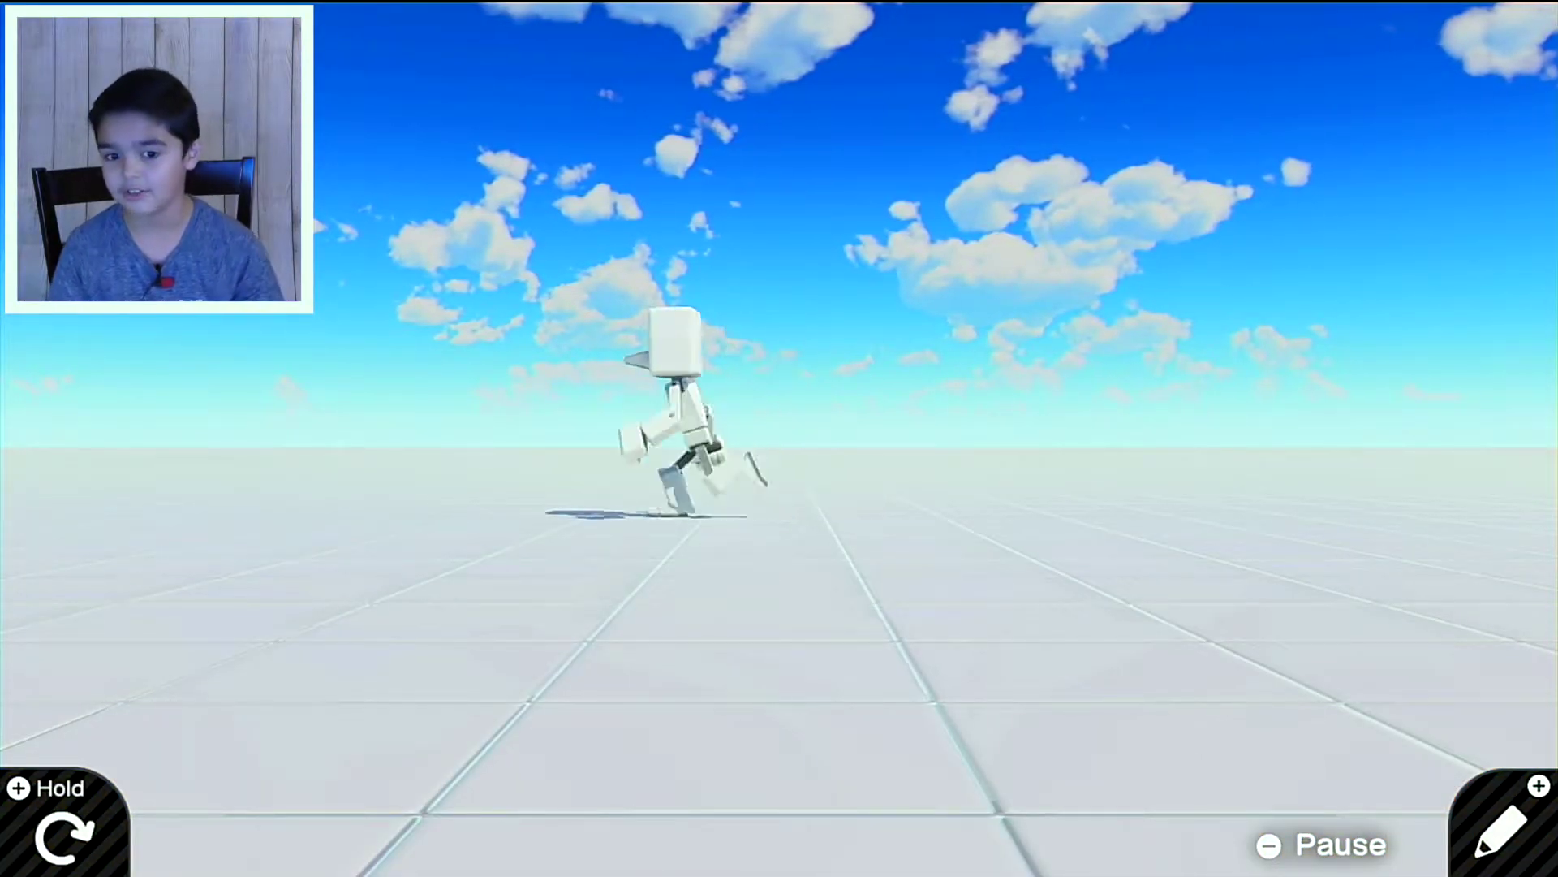
pyautogui.press('+')
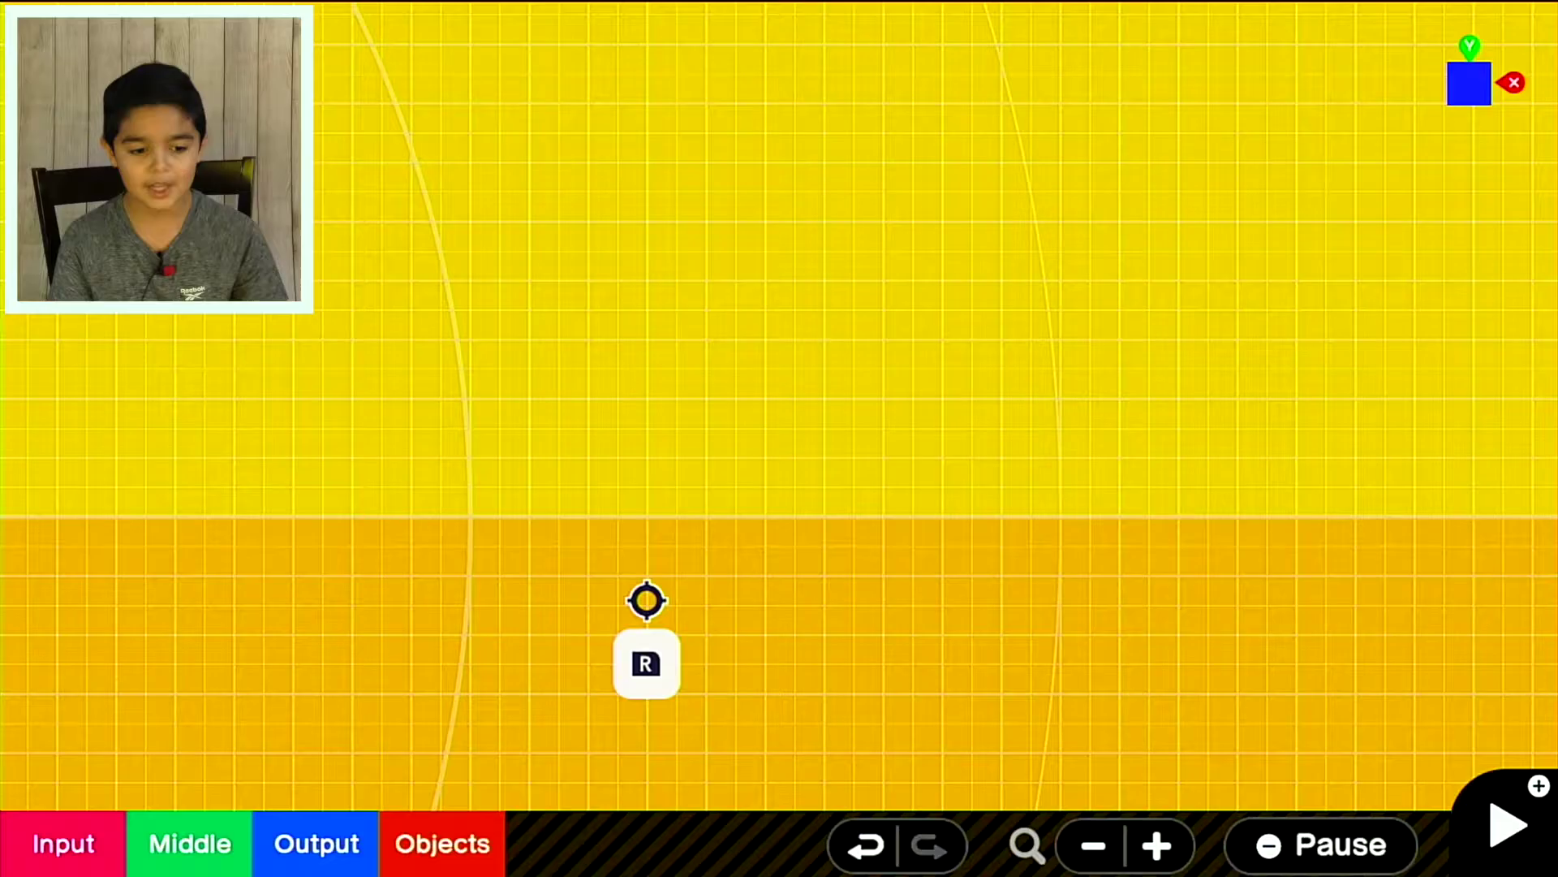
# Add a left-stick Up/Down nodon beside the Person, connect it to the Person's first input port, and test-play the movement
pyautogui.click(12, 860)
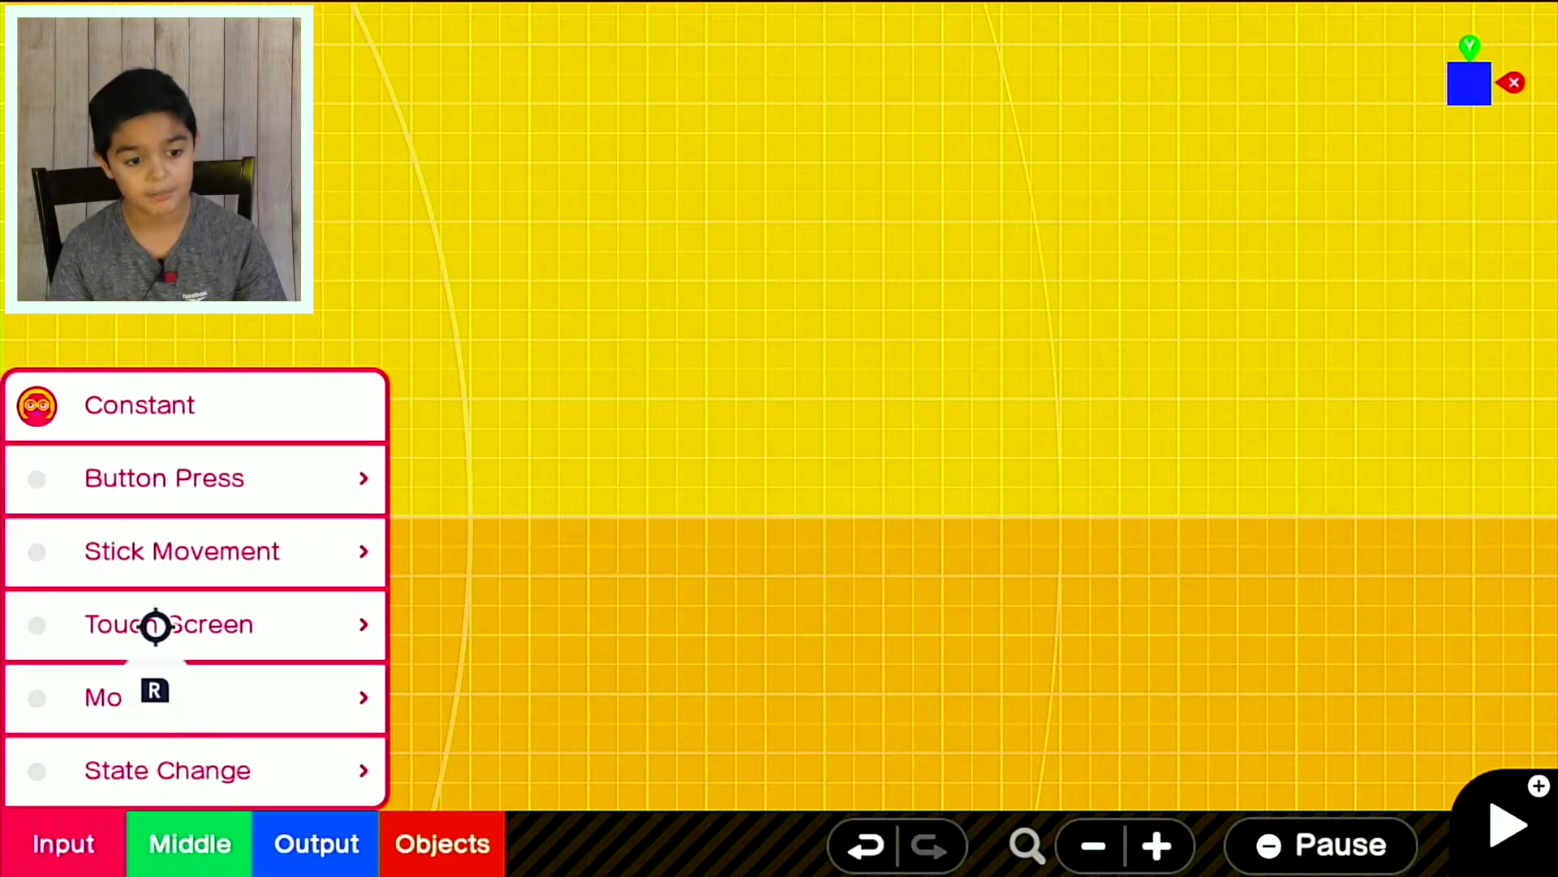
pyautogui.moveTo(145, 537)
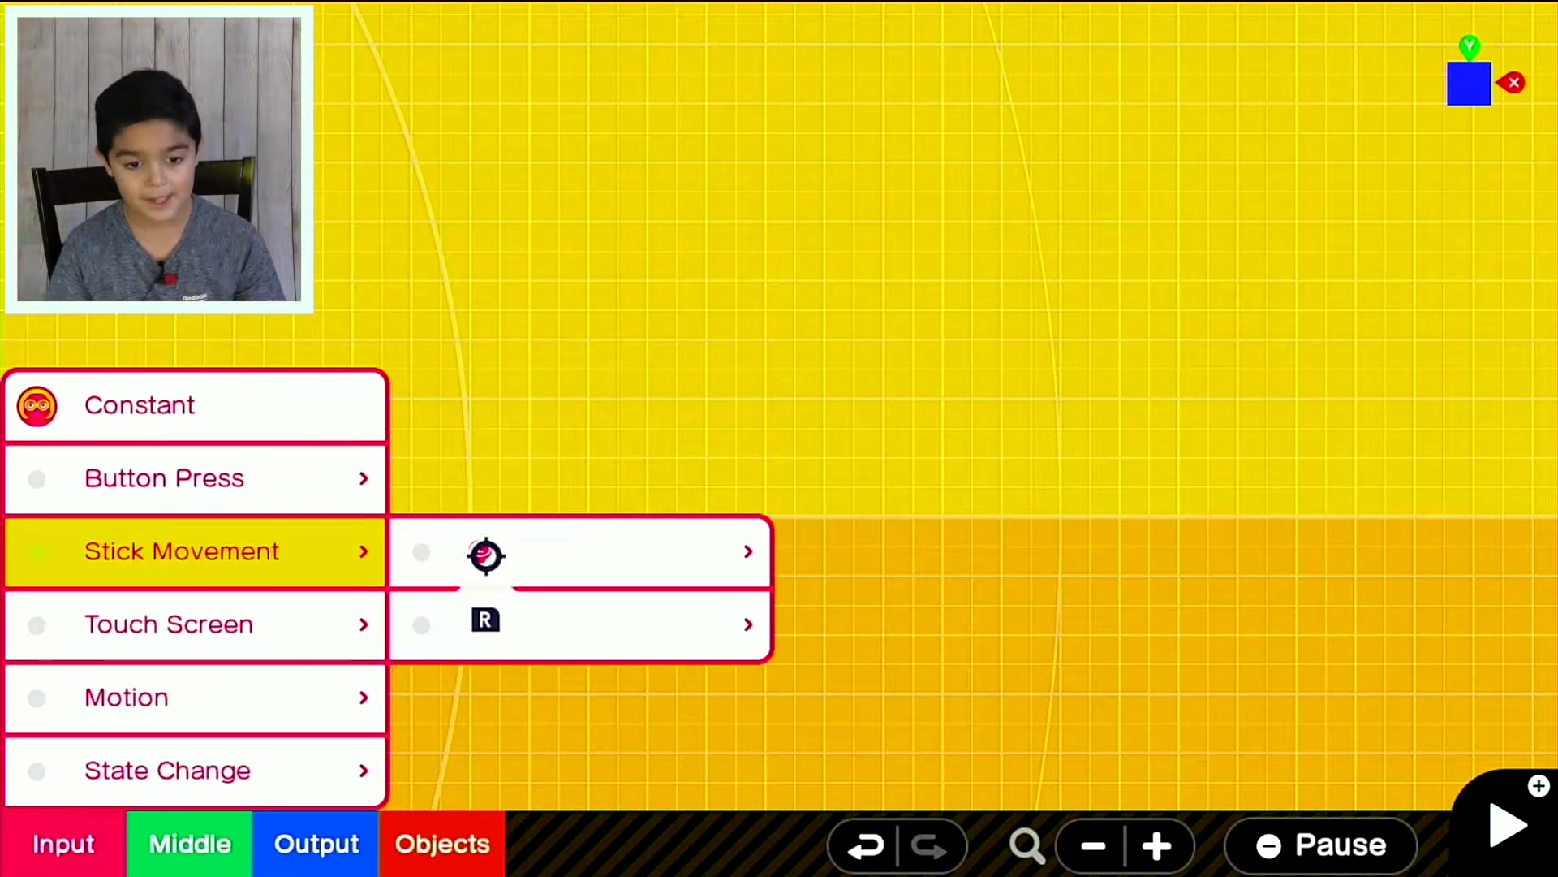
pyautogui.moveTo(487, 526)
pyautogui.click(852, 559)
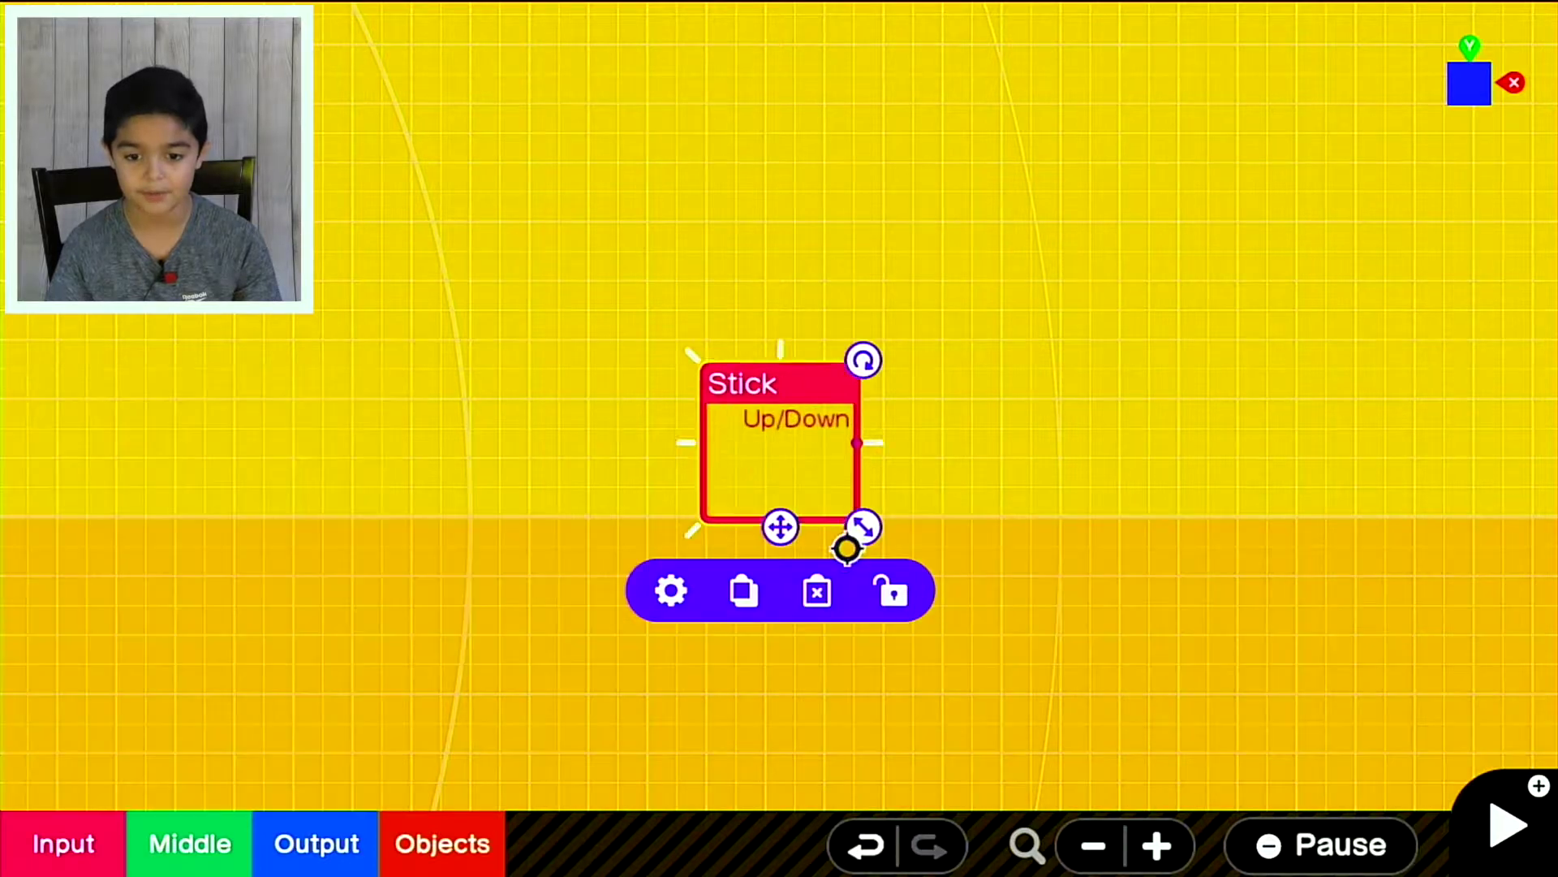
pyautogui.moveTo(798, 459); pyautogui.dragTo(703, 10)
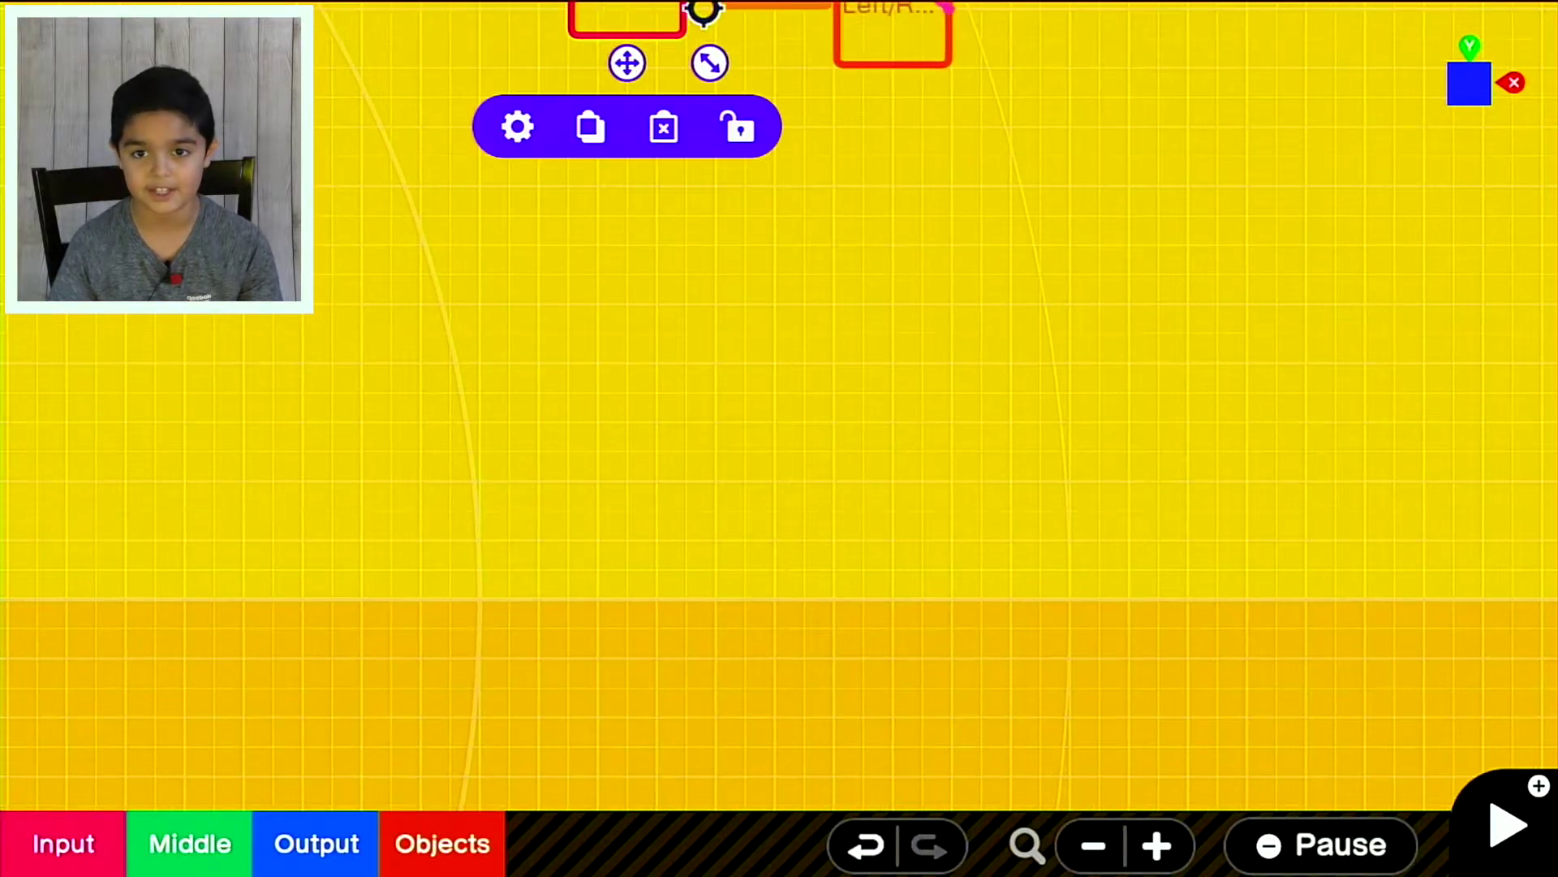
pyautogui.moveTo(747, 460); pyautogui.dragTo(712, 793)
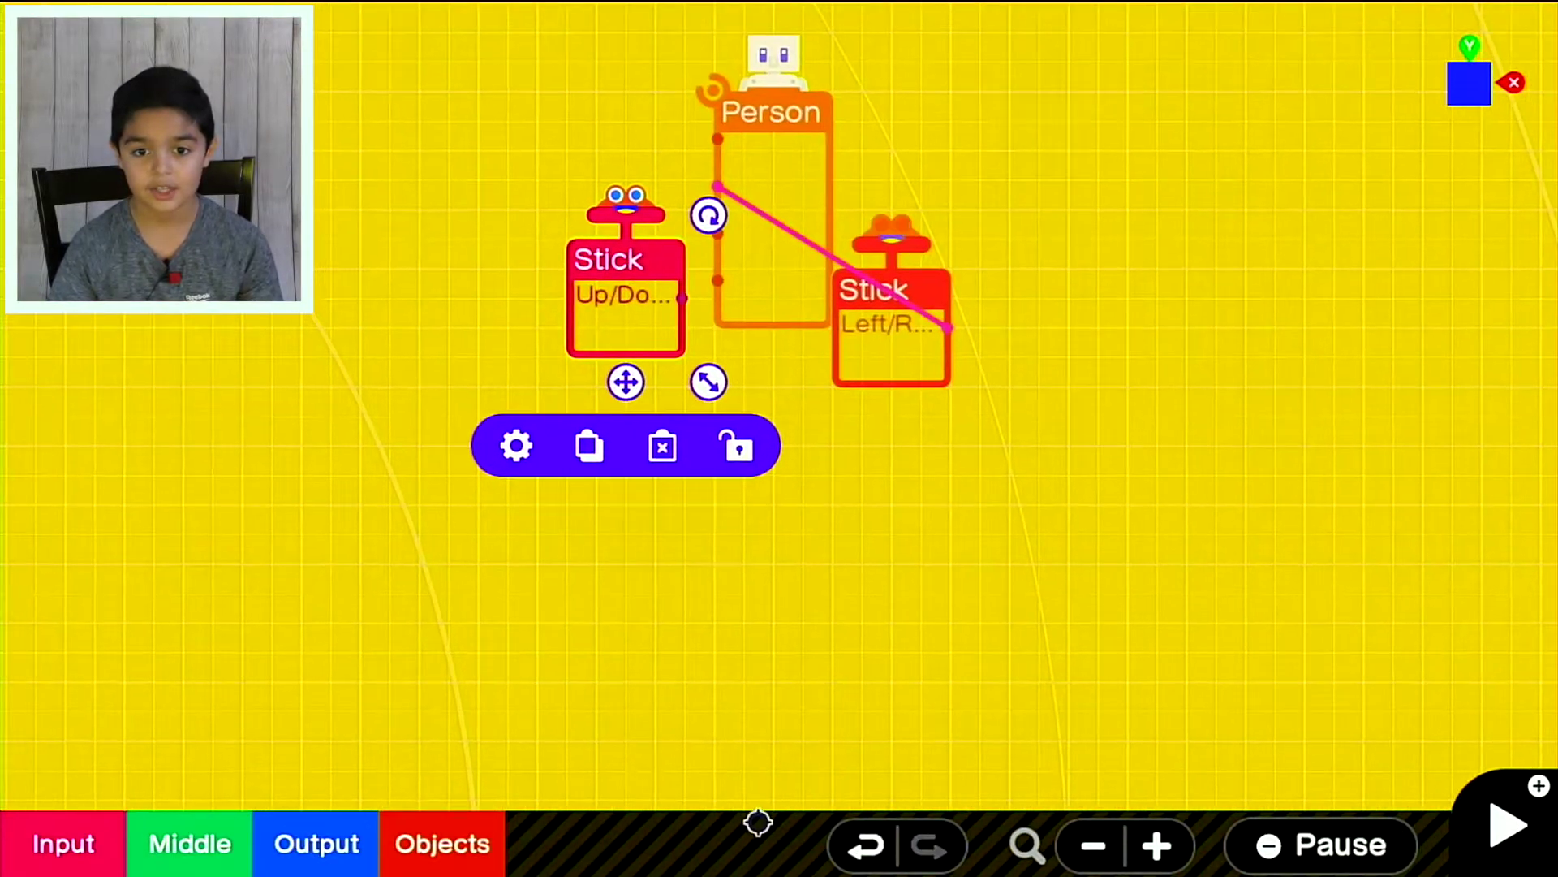
pyautogui.moveTo(687, 334)
pyautogui.mouseDown()
pyautogui.moveTo(672, 293)
pyautogui.moveTo(713, 233)
pyautogui.moveTo(630, 257)
pyautogui.moveTo(713, 84)
pyautogui.moveTo(720, 195)
pyautogui.moveTo(717, 139)
pyautogui.mouseUp()
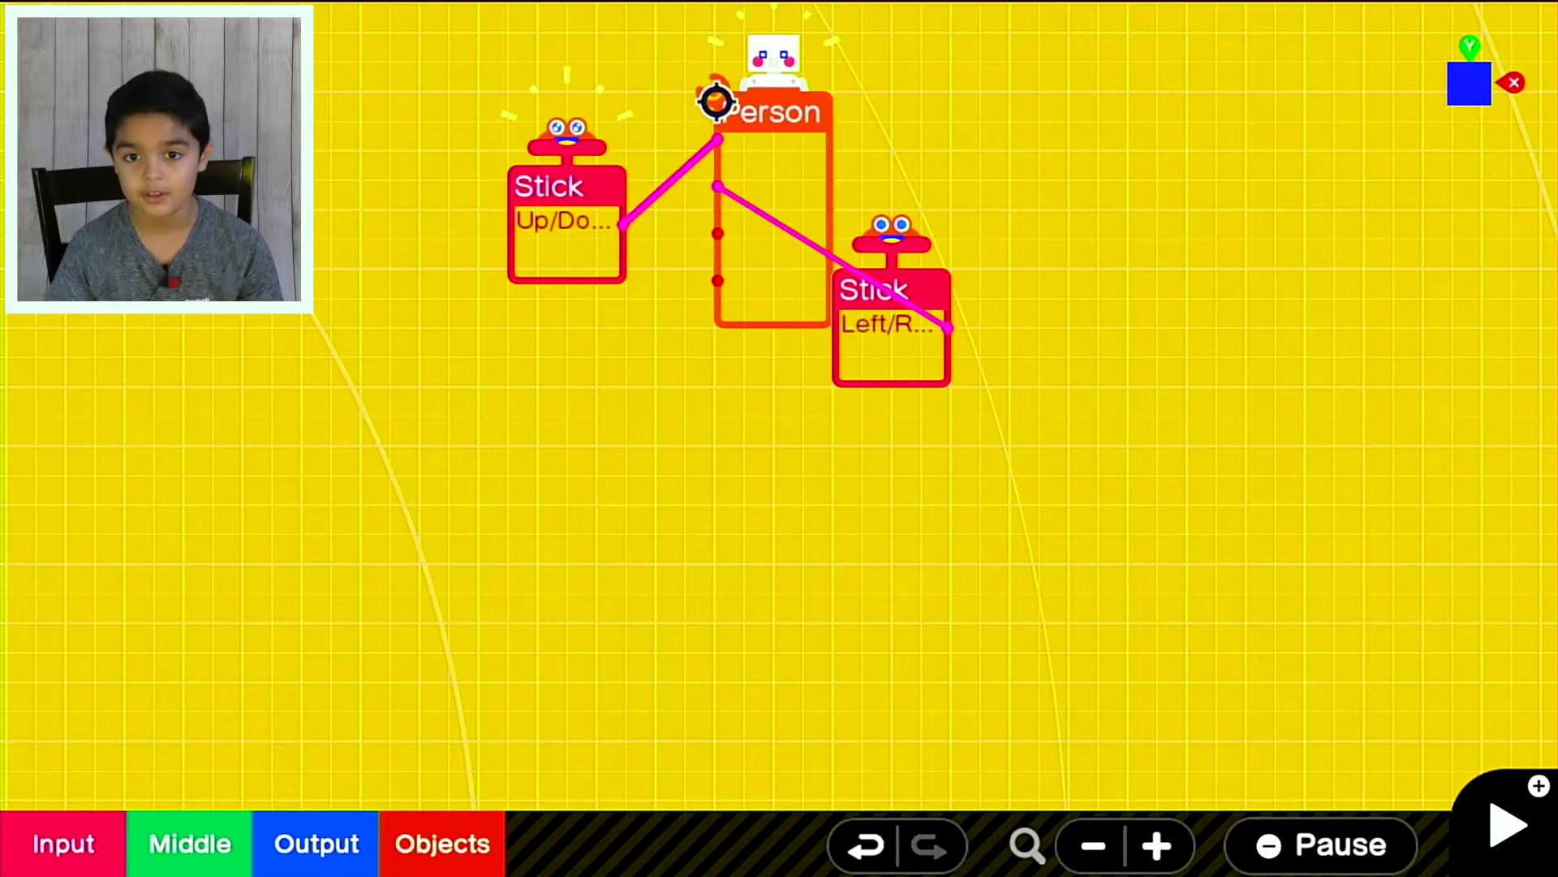
pyautogui.press('+')
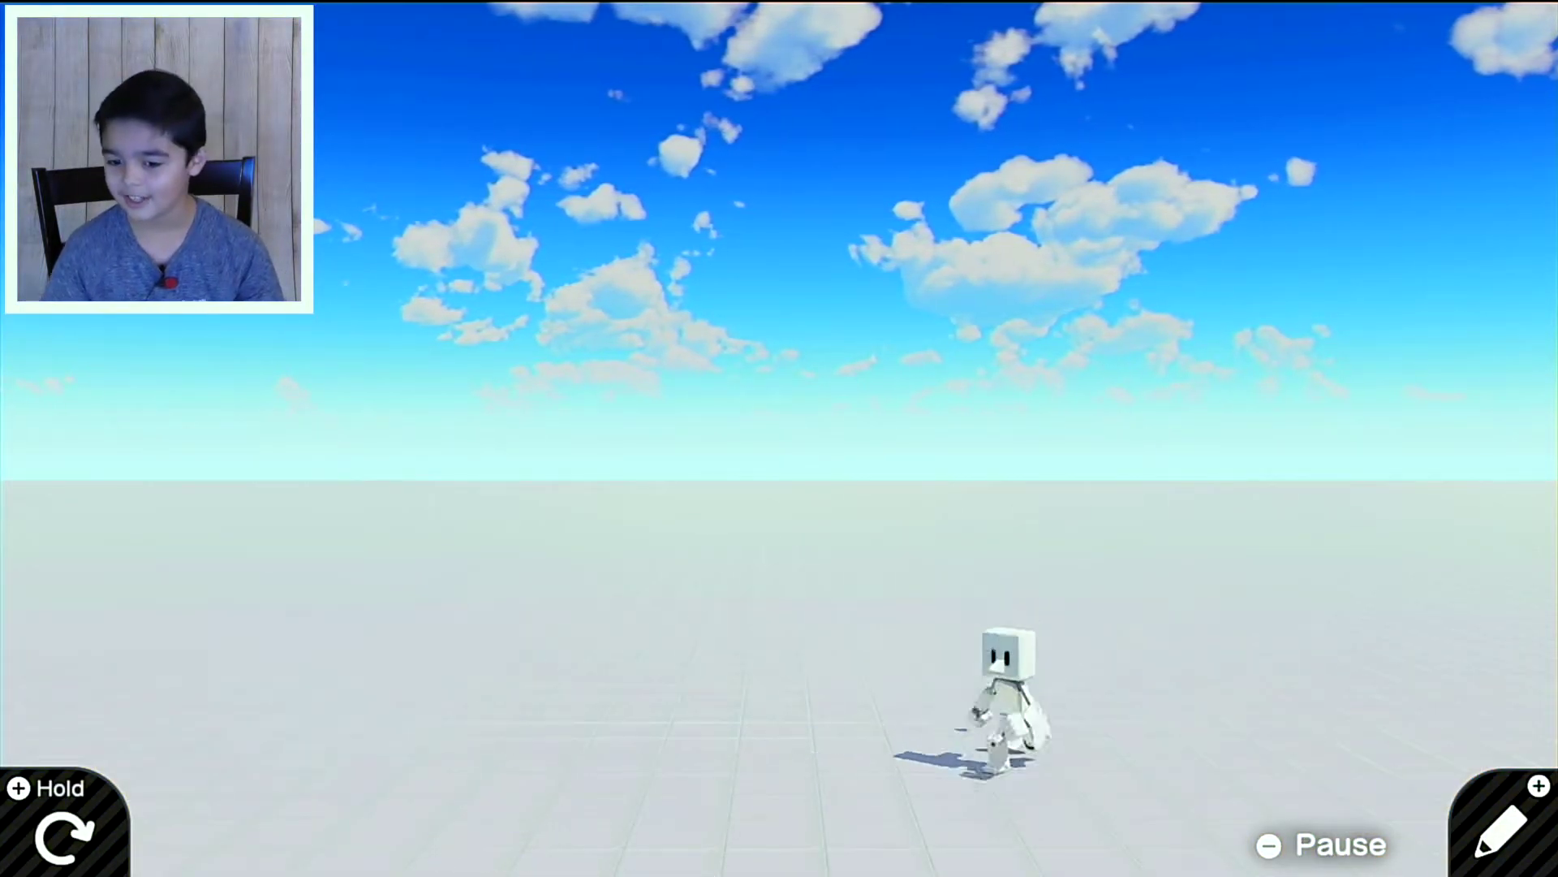
pyautogui.press('+')
# Add a Game Screen and link its connection point to the Person
pyautogui.click(497, 857)
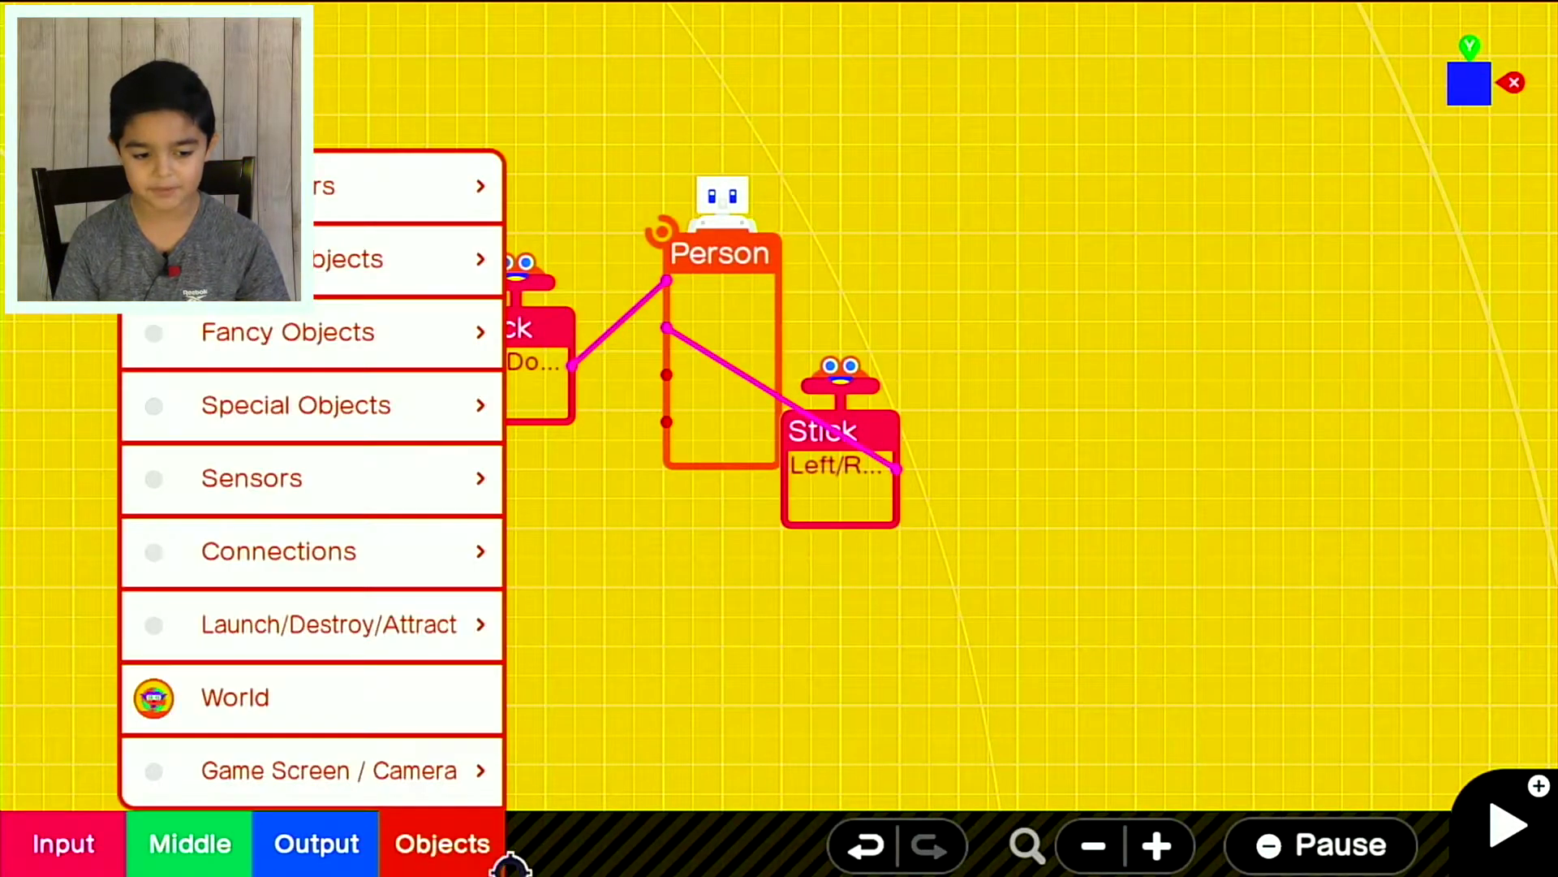
pyautogui.click(432, 802)
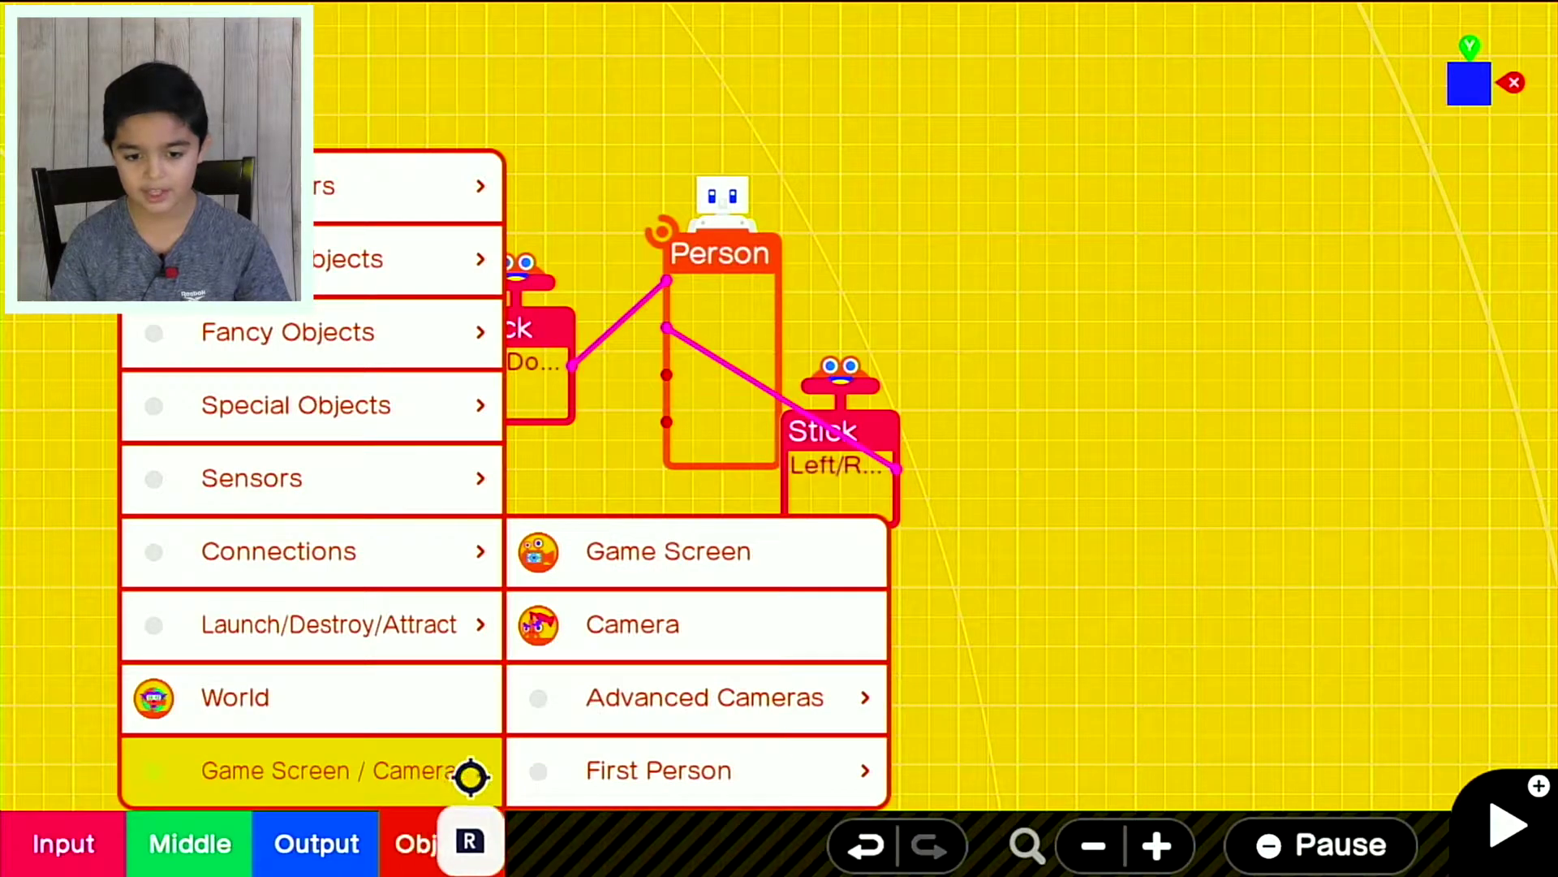
pyautogui.click(666, 518)
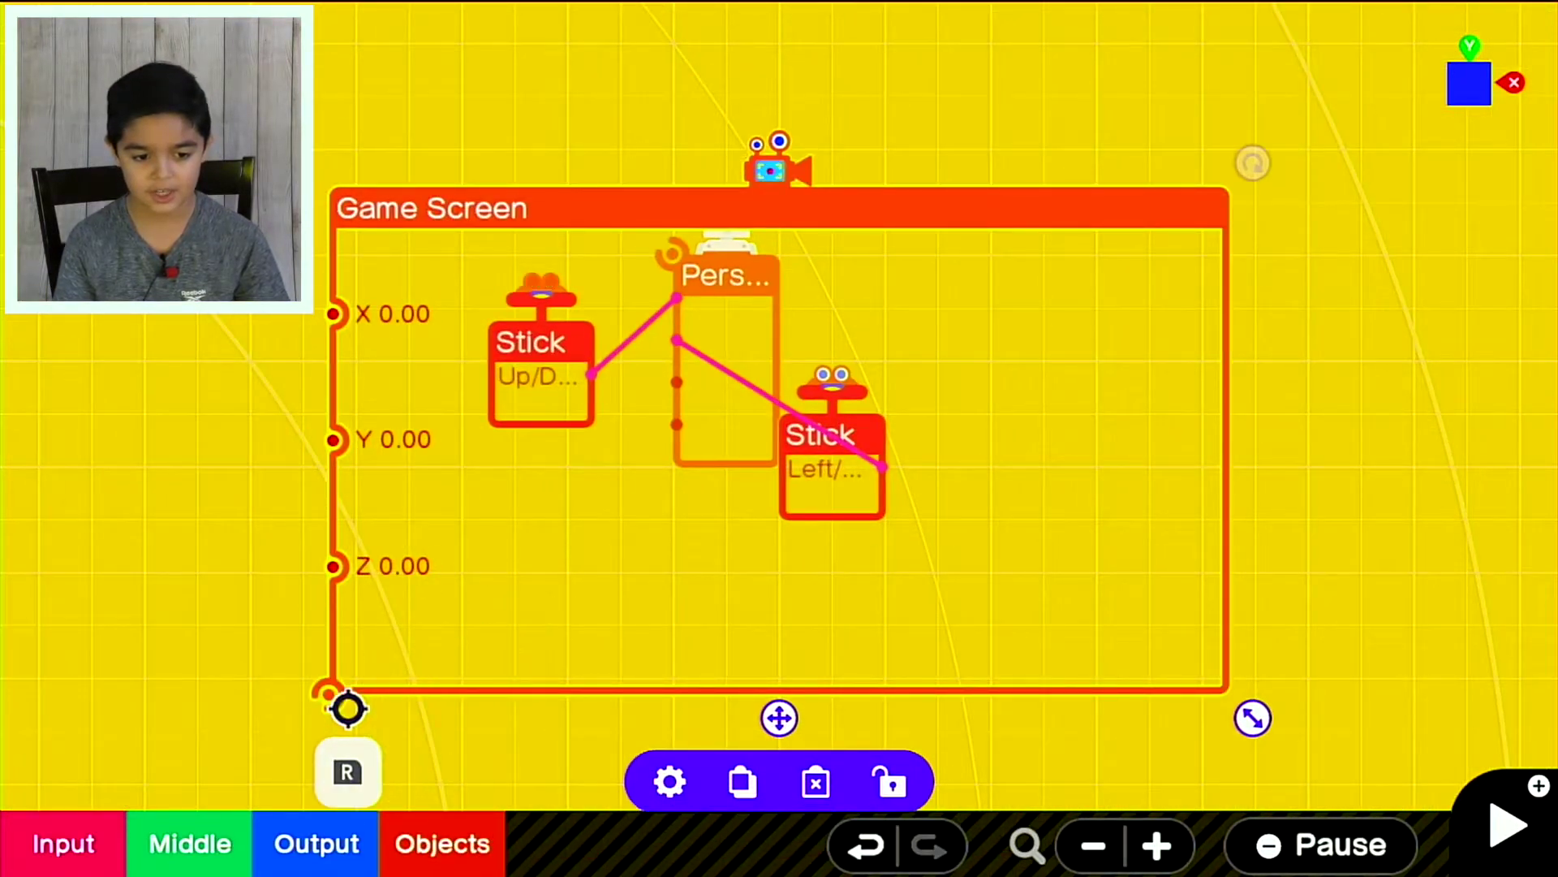
pyautogui.moveTo(336, 696); pyautogui.dragTo(747, 695)
# Test-play the game, running the Person in several directions to check how the Game Screen follows
pyautogui.press('+')
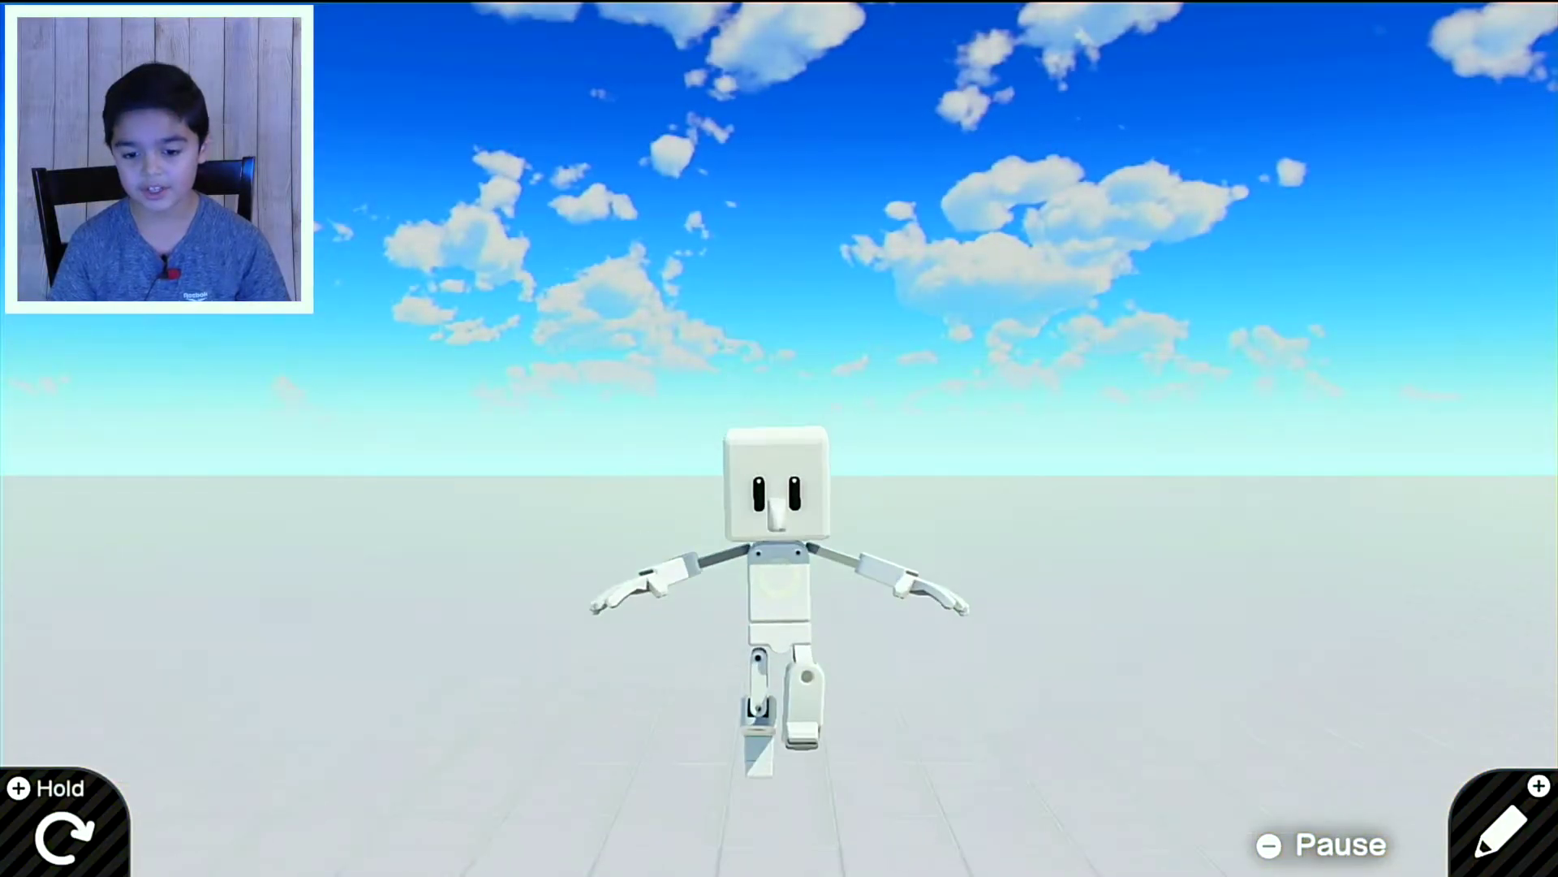
pyautogui.press('Left')
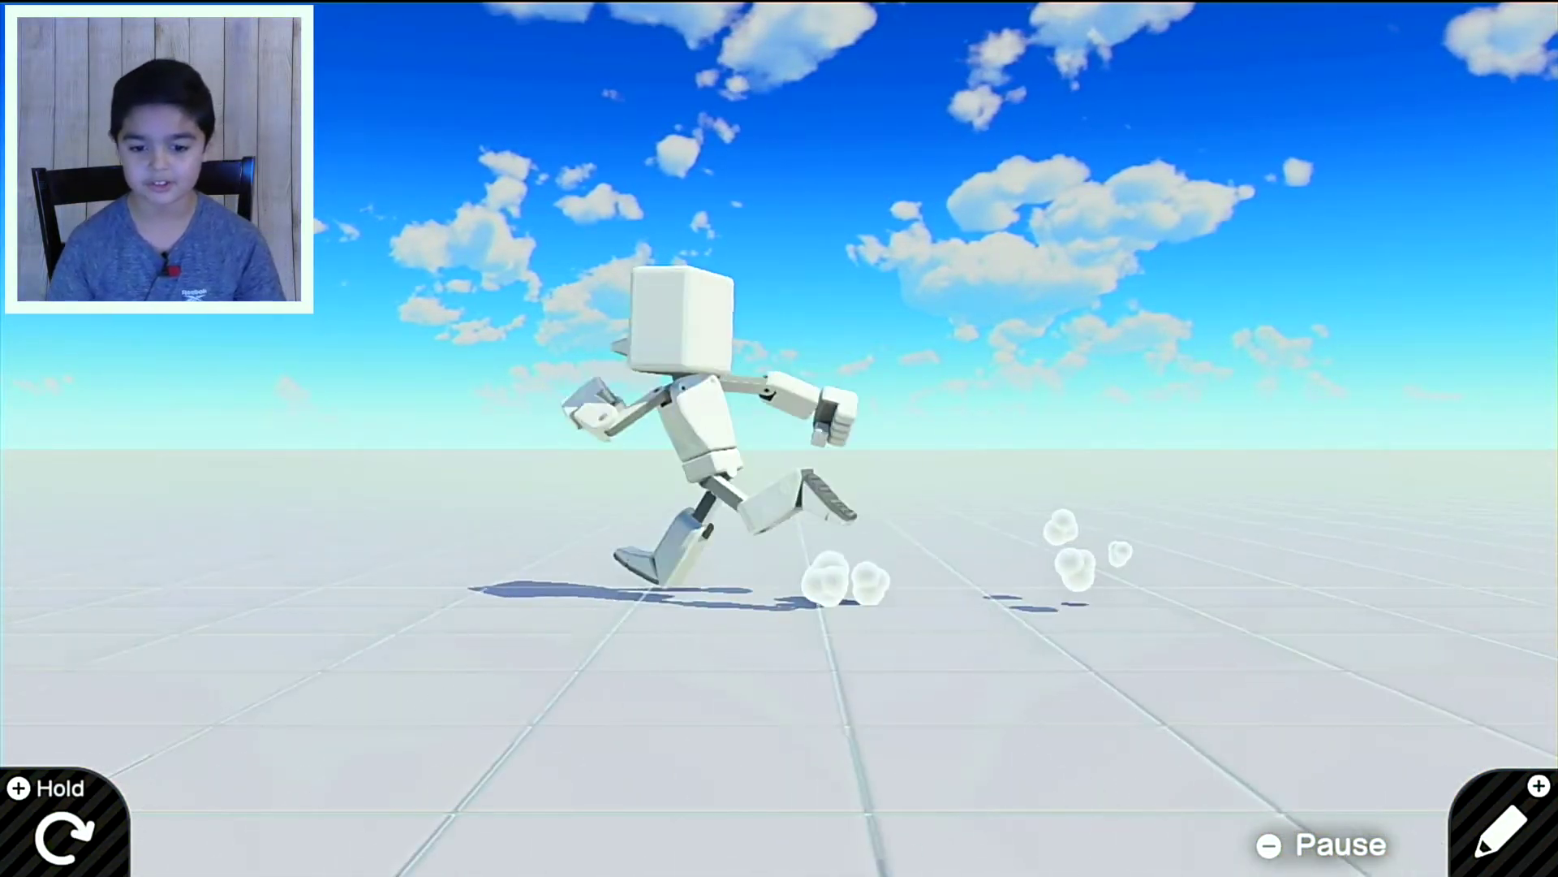
pyautogui.press('Right')
pyautogui.press('Up')
pyautogui.press('Right')
pyautogui.press('Left')
pyautogui.press('+')
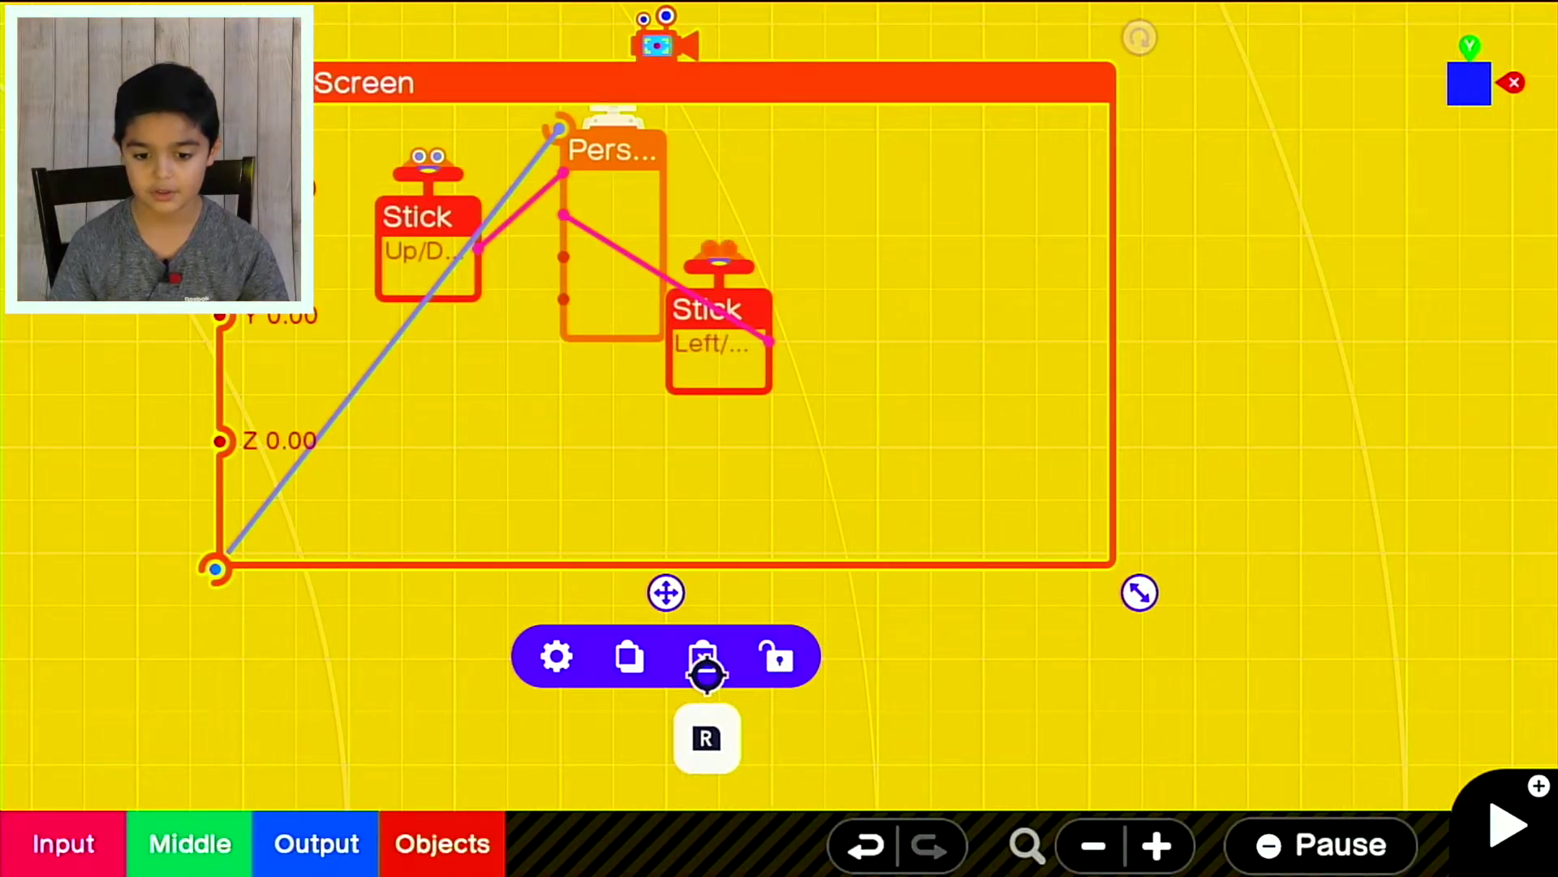
# Replace the Game Screen with a Camera placed above the Person and link its connection point to the Person
pyautogui.click(700, 662)
pyautogui.click(412, 869)
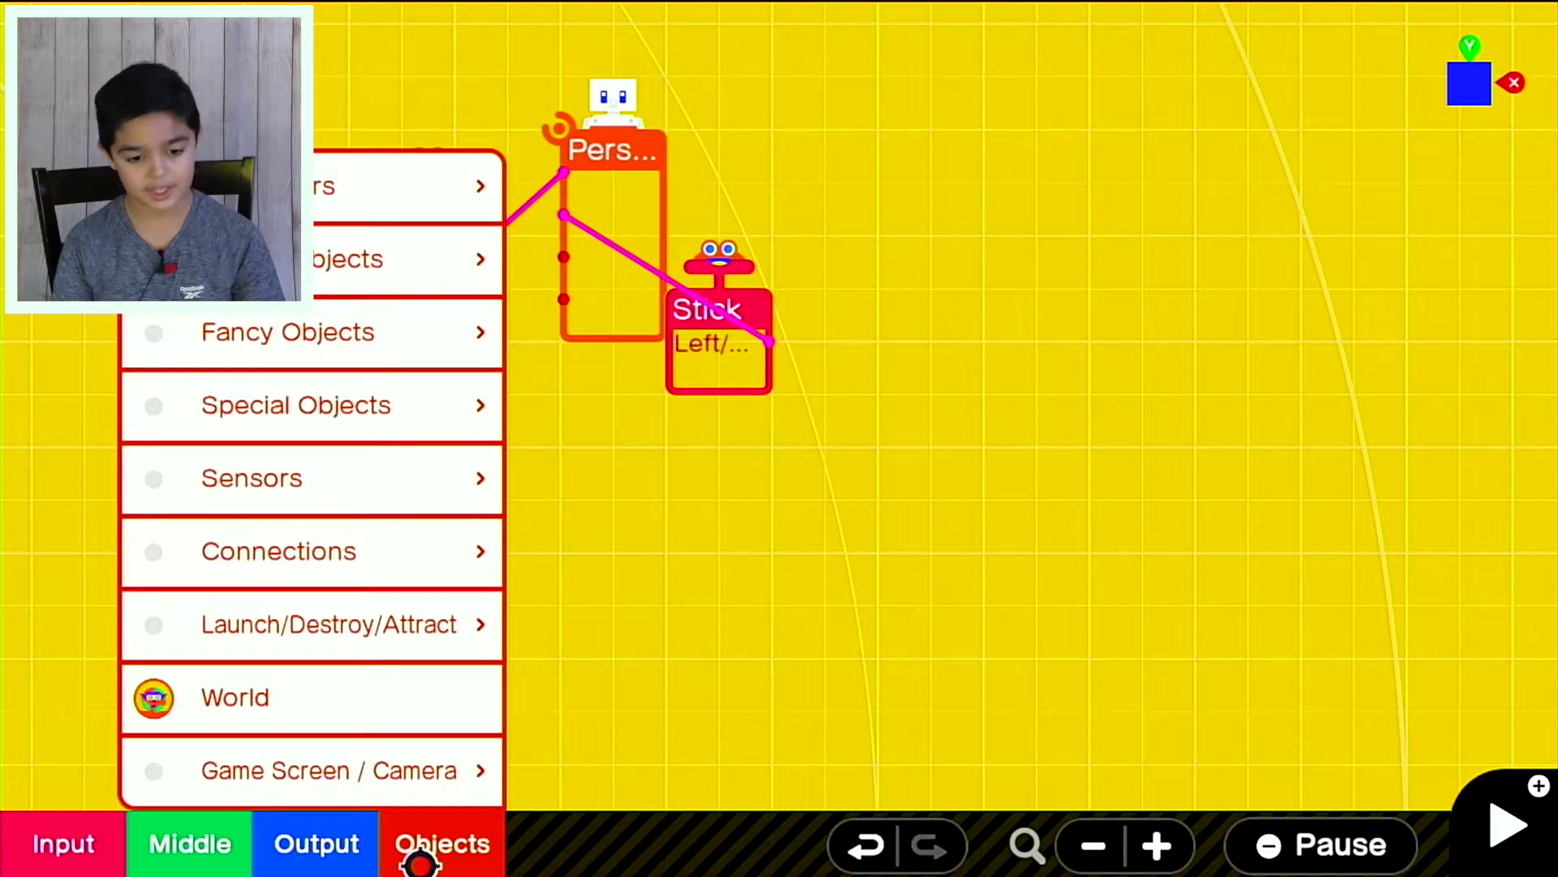
pyautogui.moveTo(477, 779)
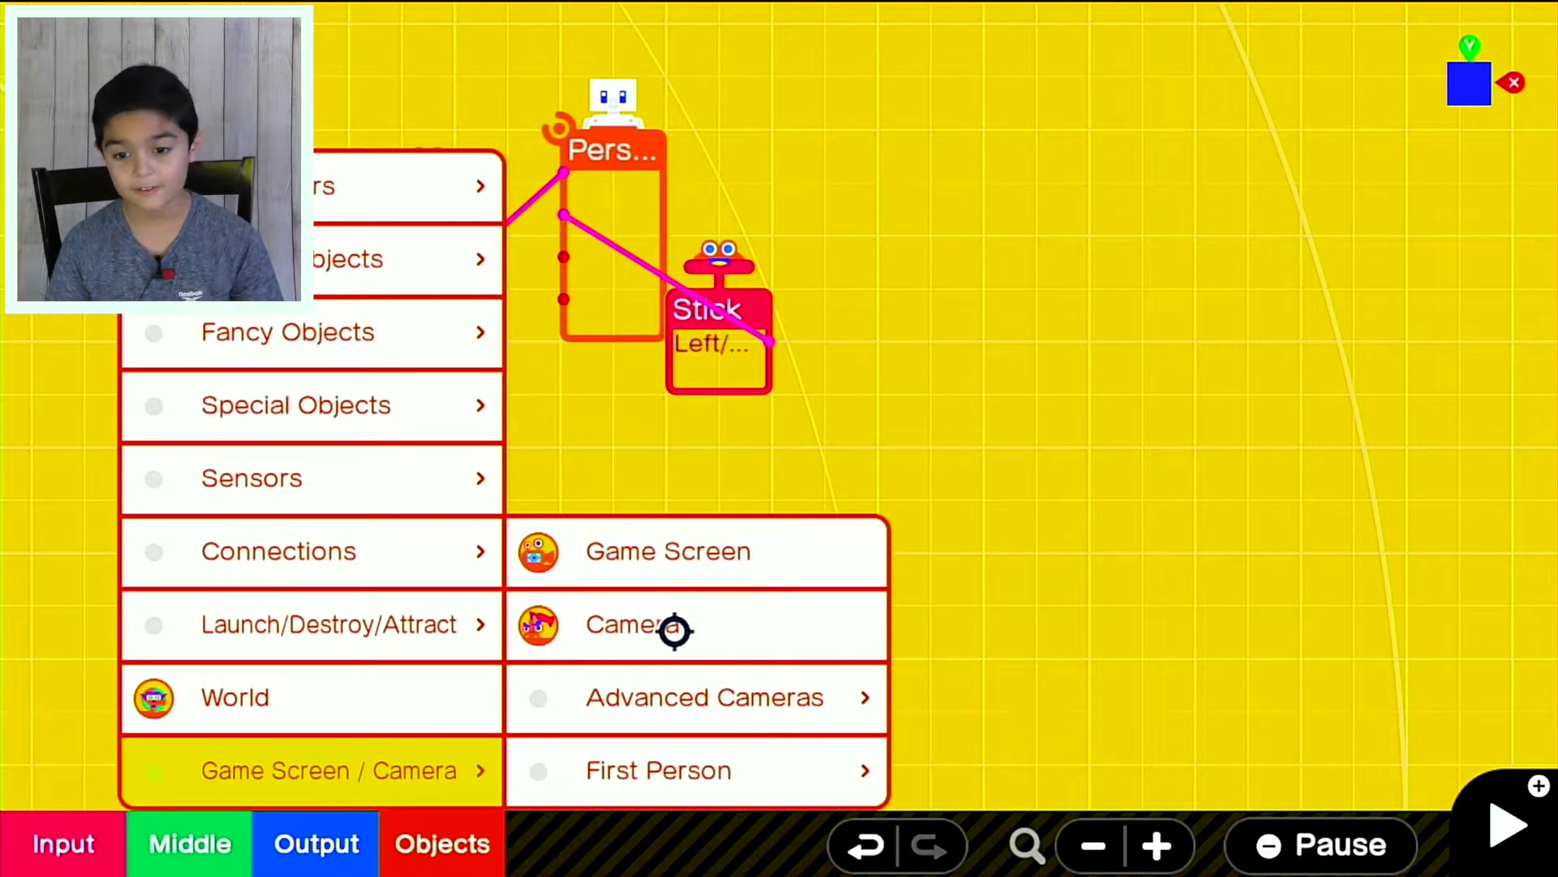
pyautogui.click(674, 627)
pyautogui.moveTo(772, 447); pyautogui.dragTo(723, 78)
pyautogui.moveTo(774, 690); pyautogui.dragTo(836, 832)
pyautogui.moveTo(744, 286); pyautogui.dragTo(681, 333)
pyautogui.moveTo(662, 425); pyautogui.dragTo(660, 430)
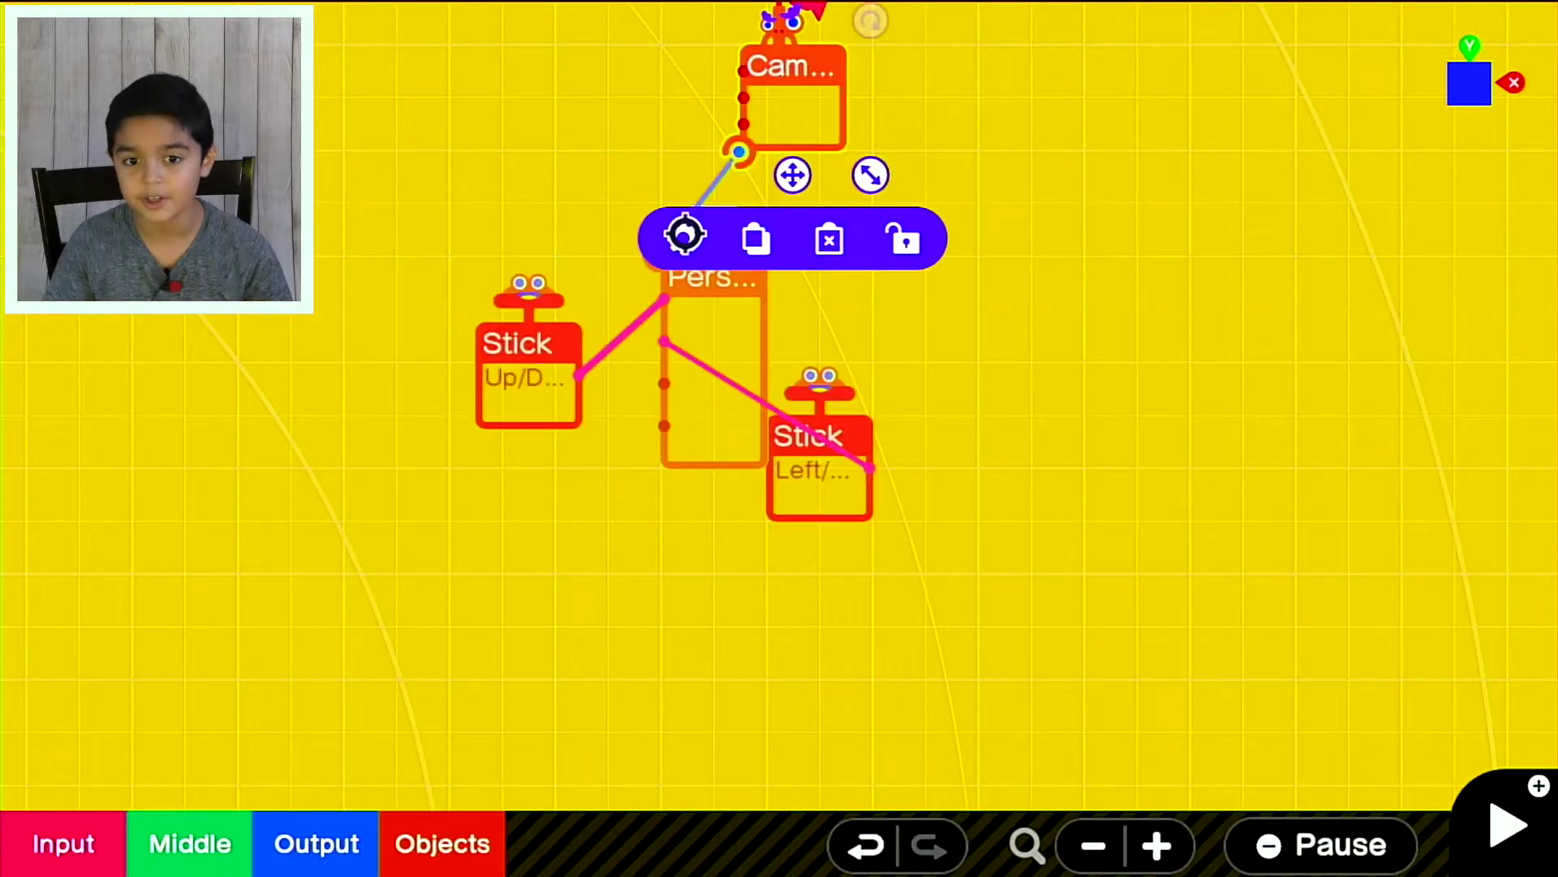
# Set the Camera's Z offset distance to 4.00 m and test-play the game by running the Person around
pyautogui.click(682, 233)
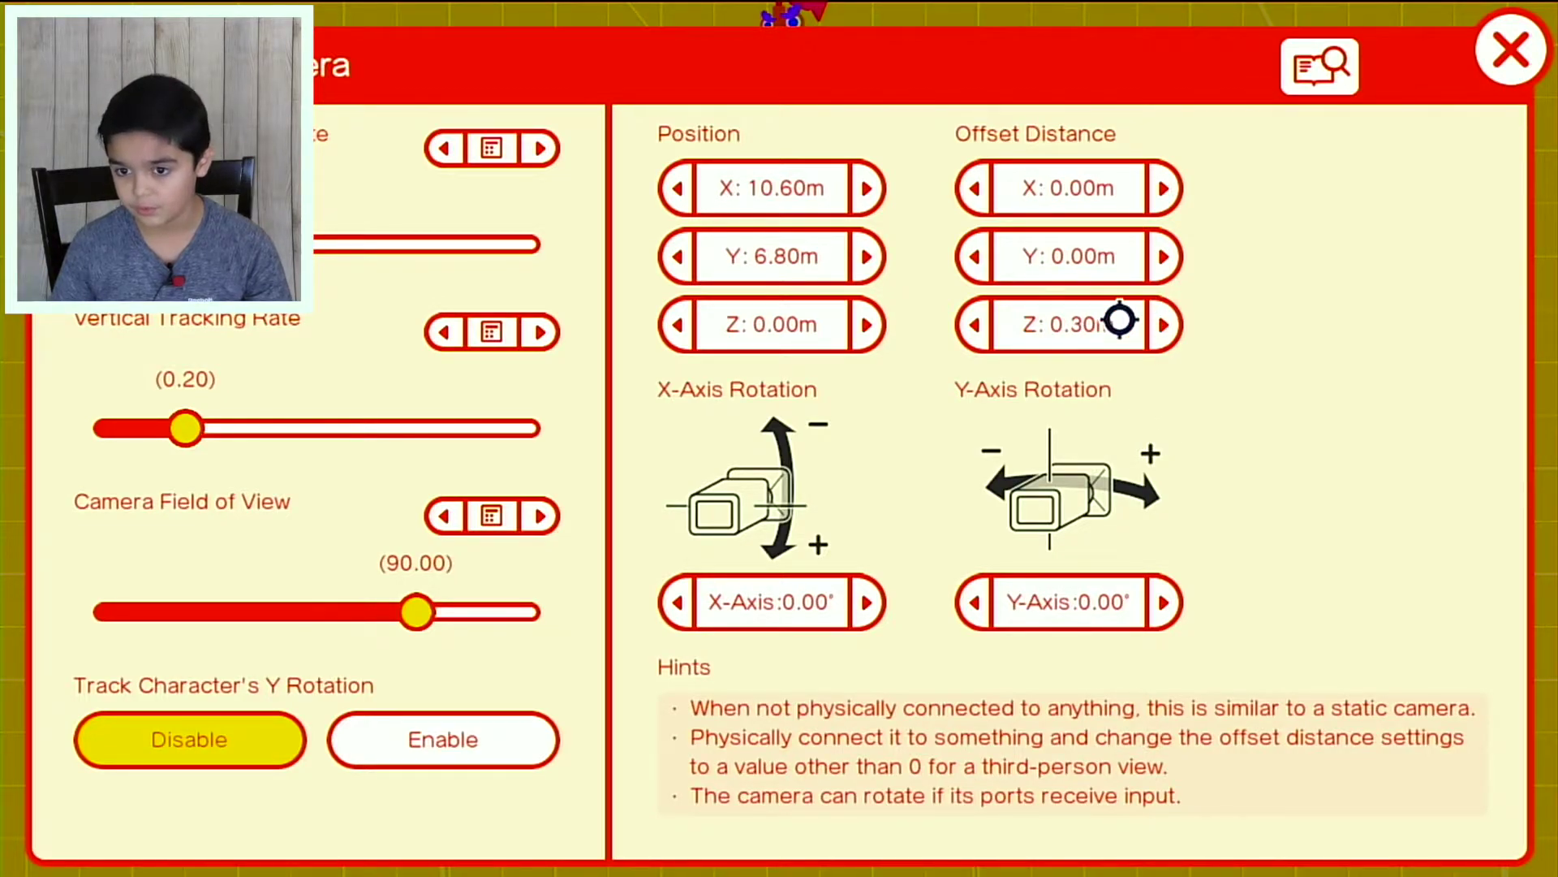
pyautogui.click(1120, 320)
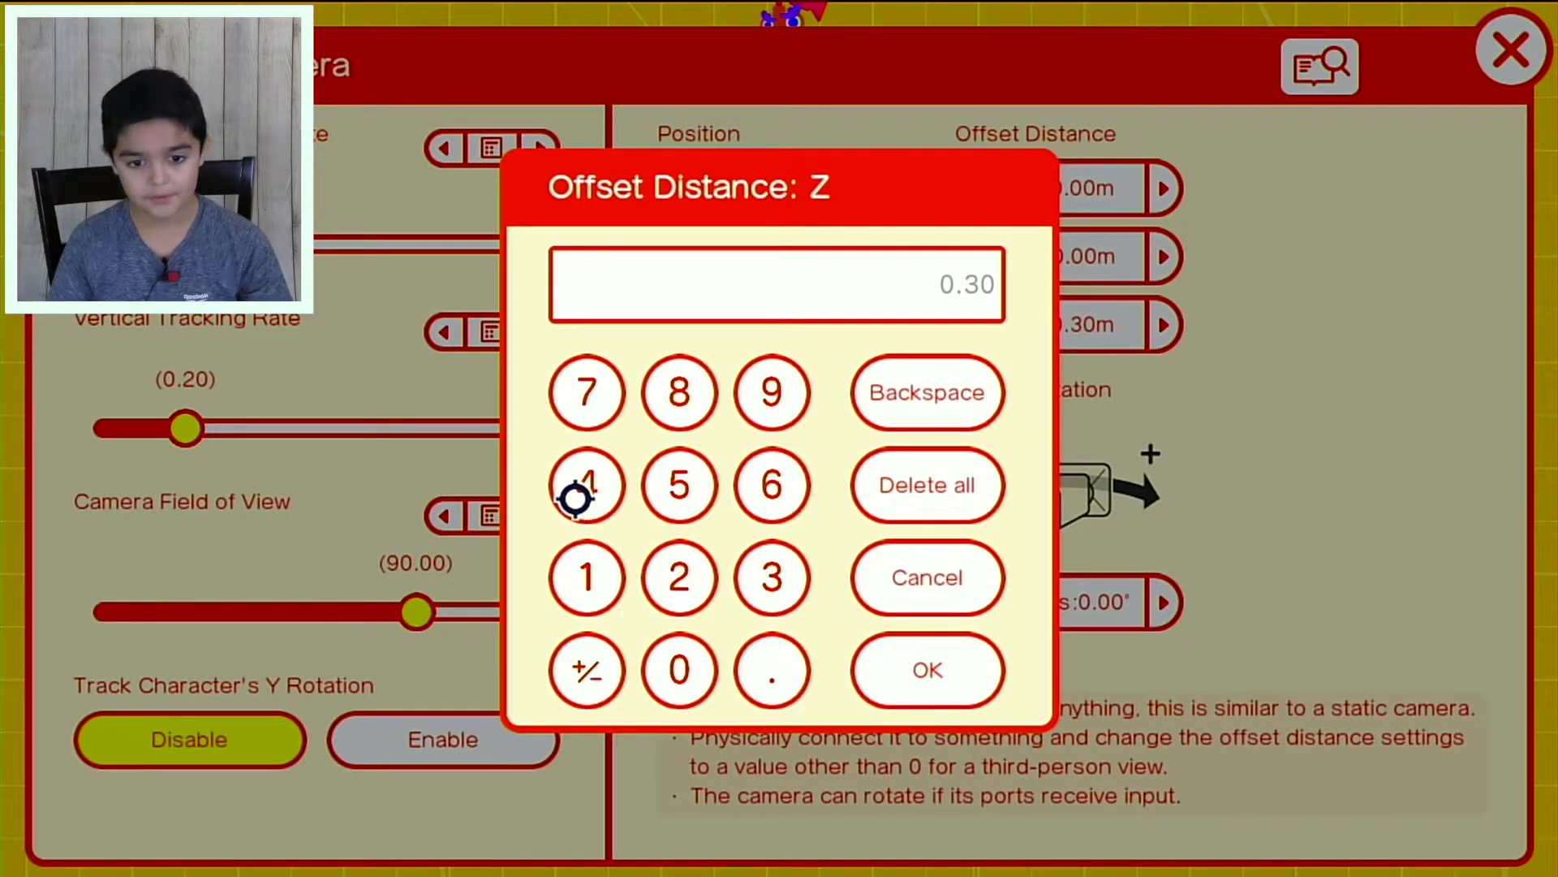
pyautogui.click(926, 663)
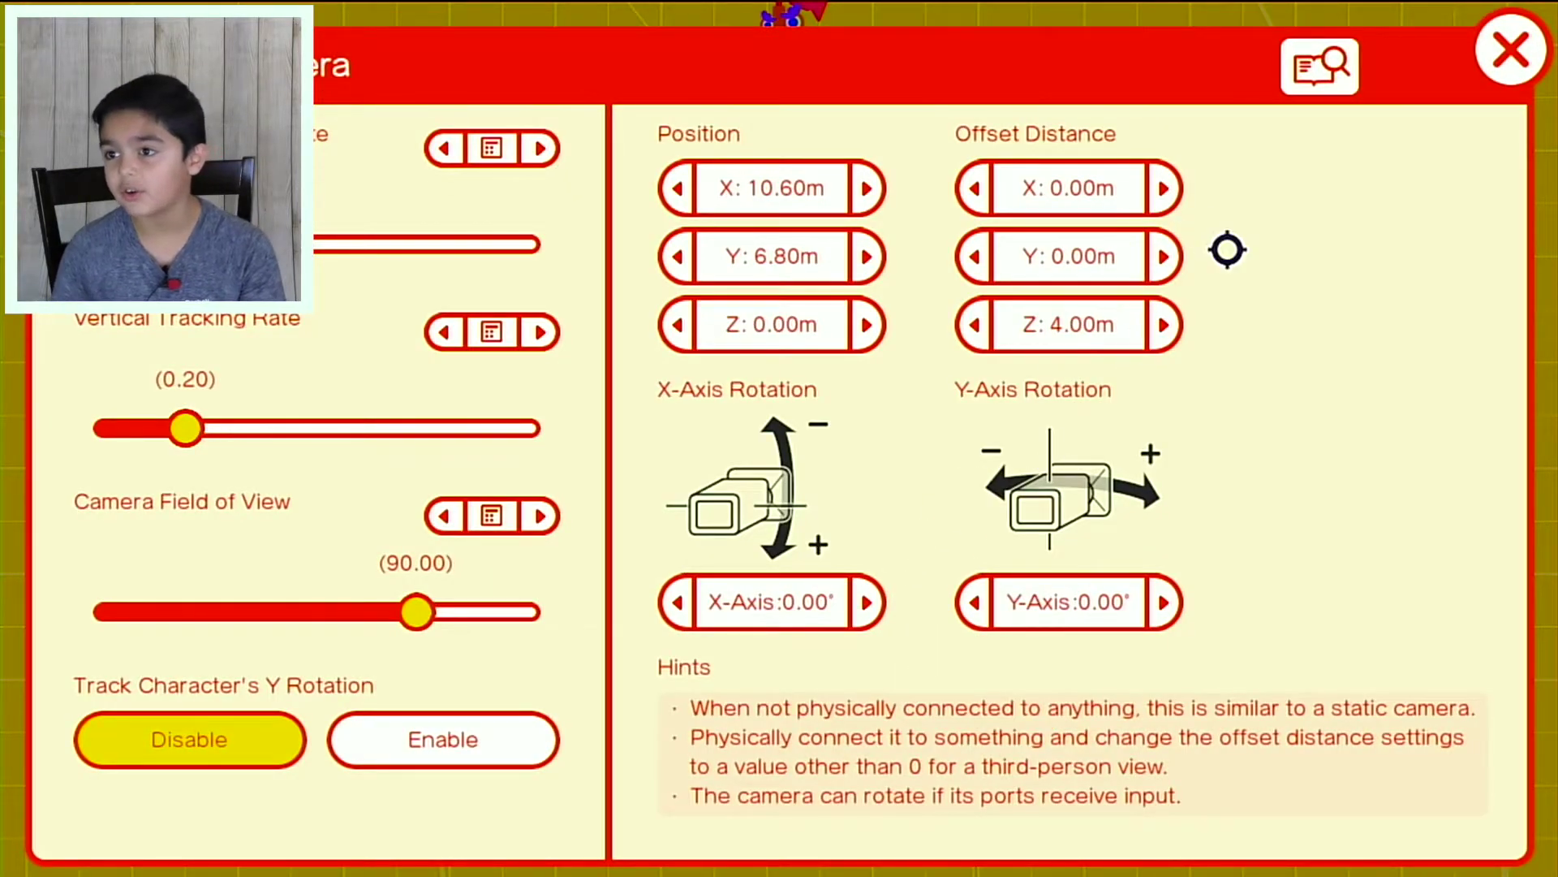
pyautogui.click(1533, 58)
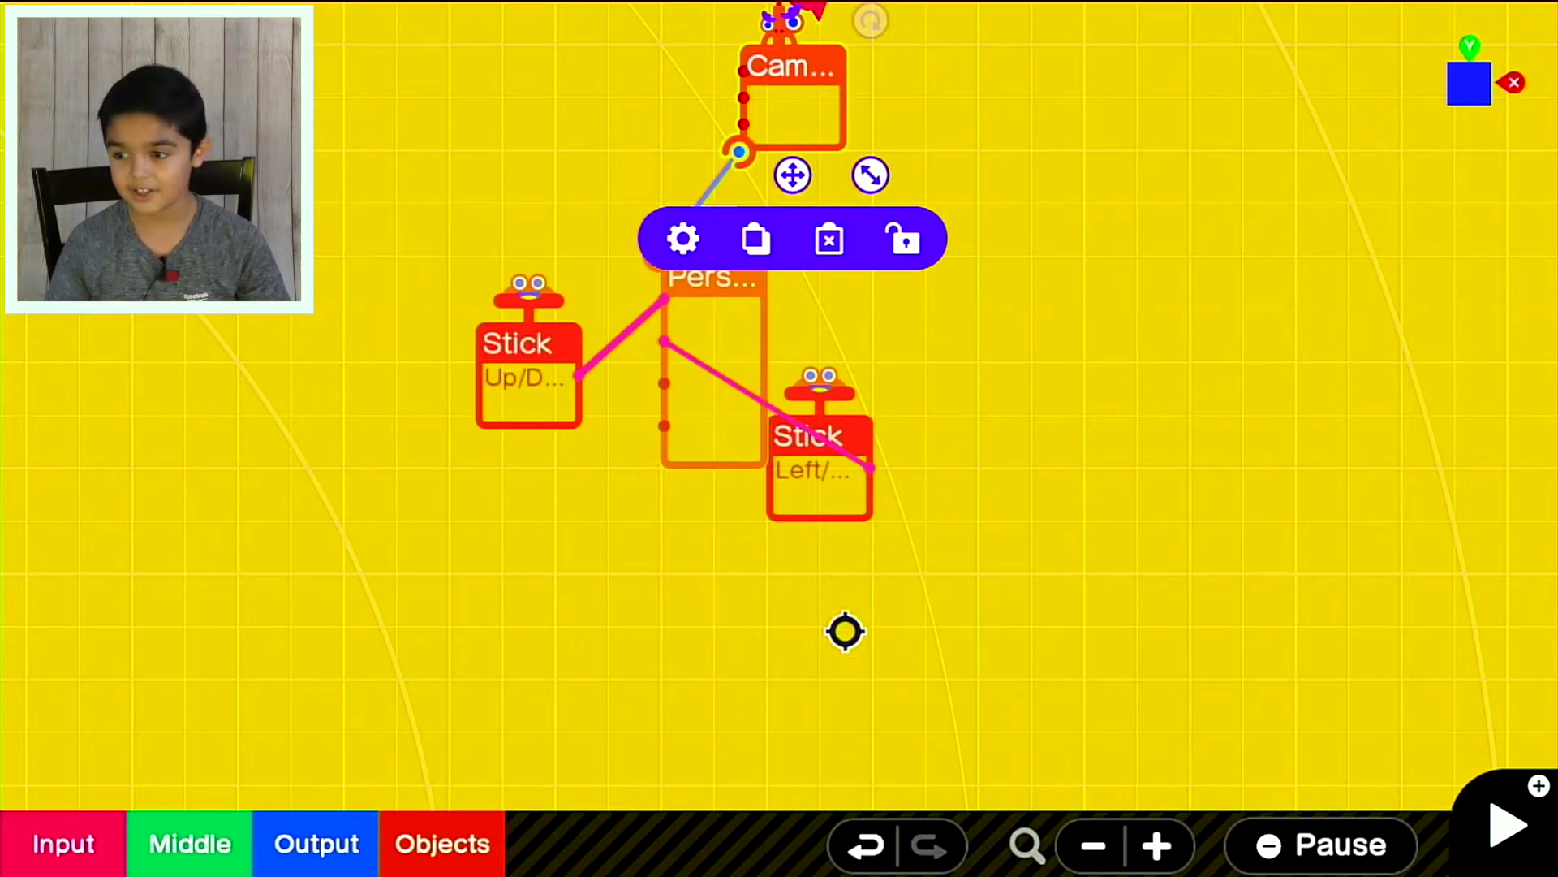
pyautogui.press('+')
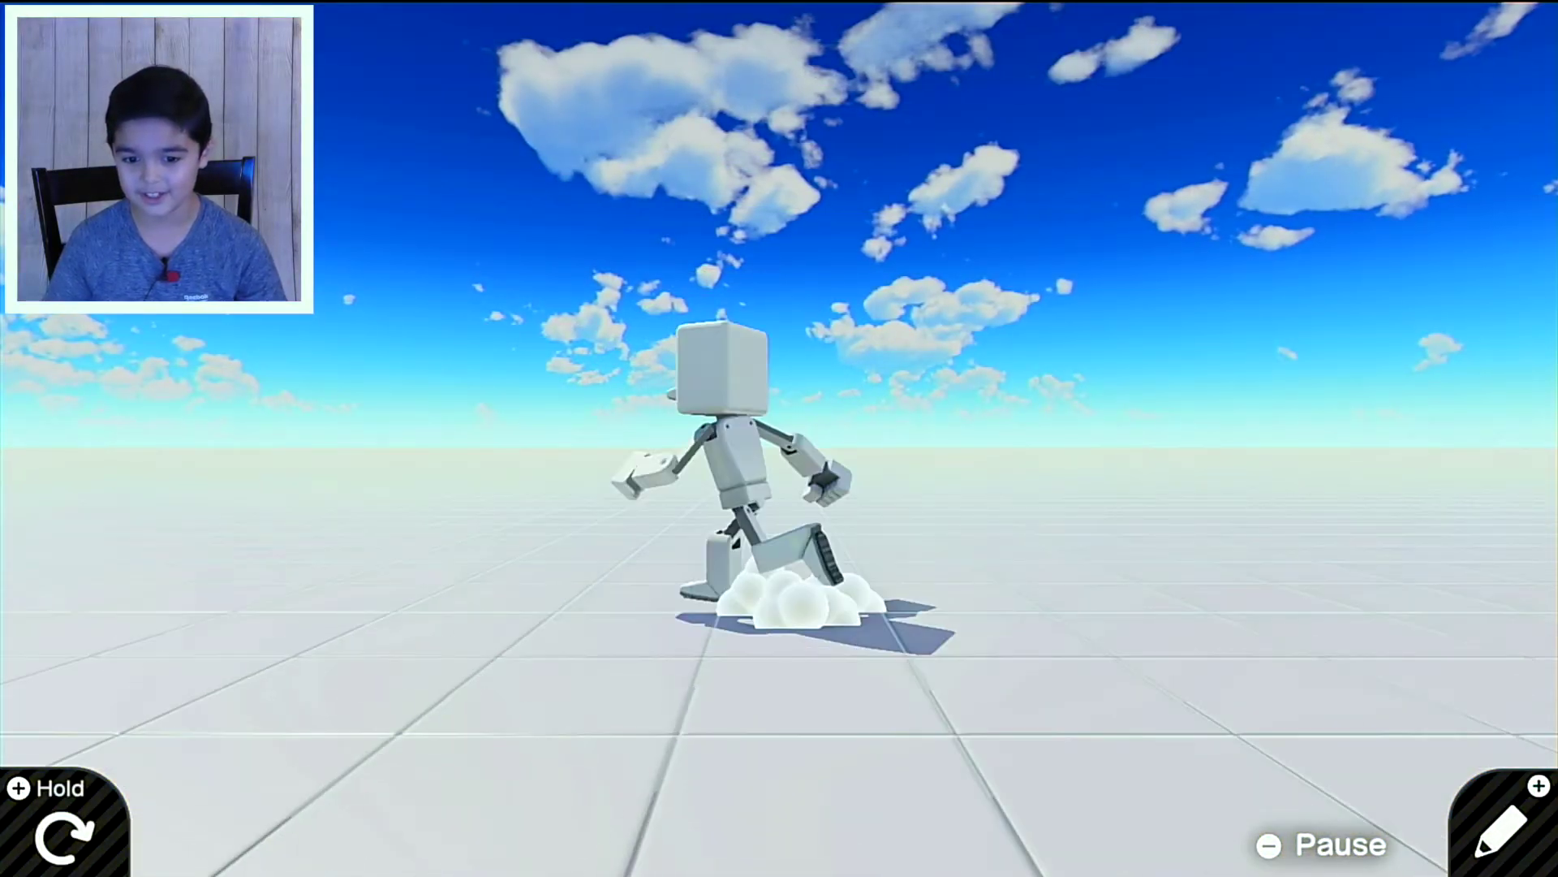
pyautogui.press('Right')
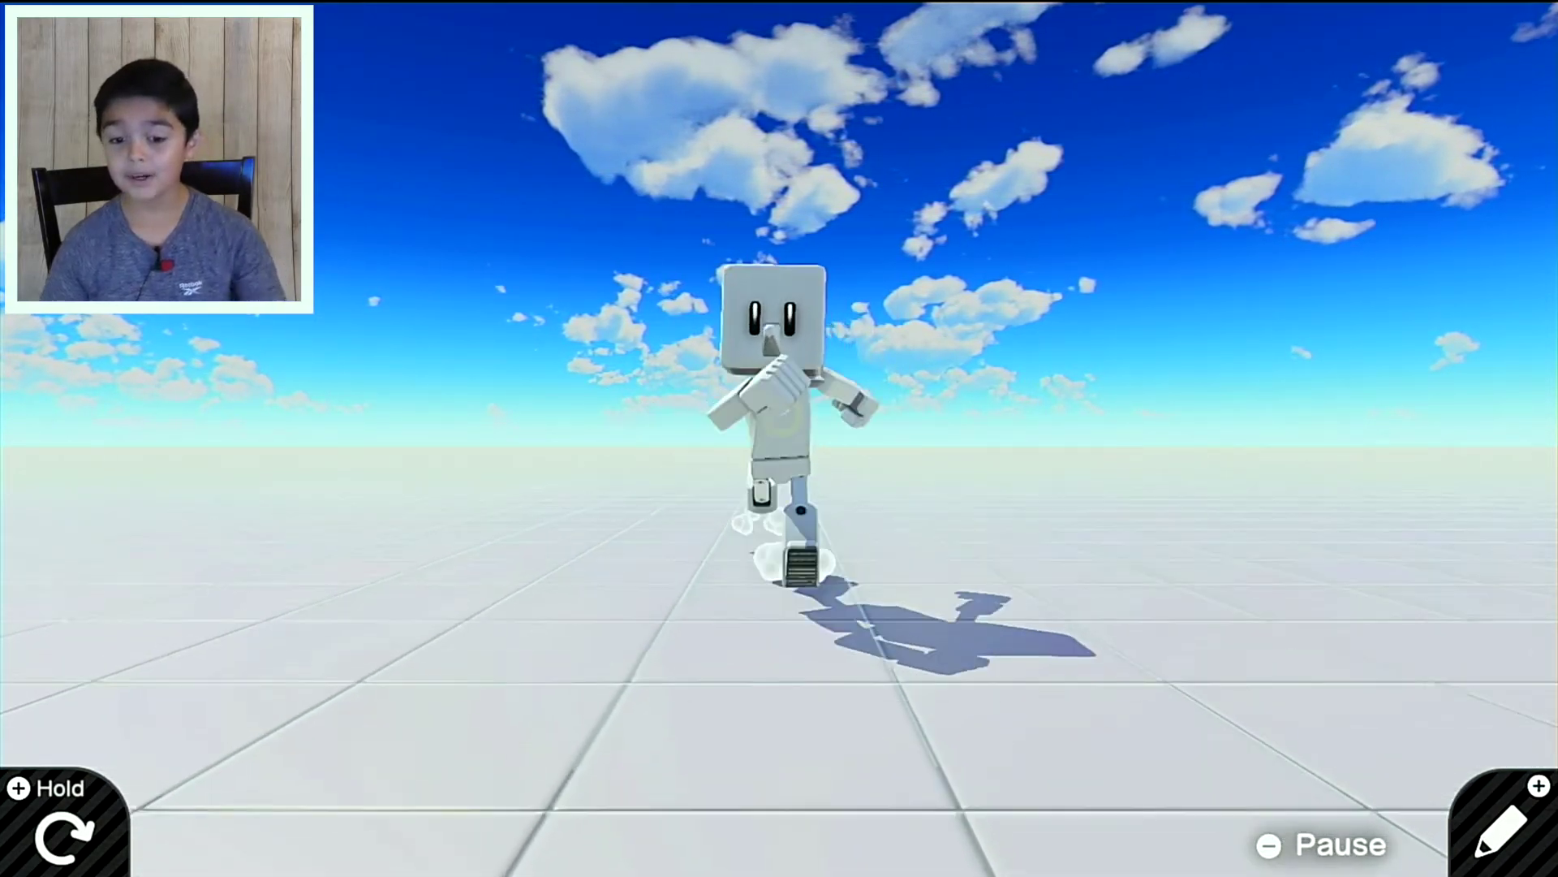
# Return from the test play to the program and add a Button Press input for the B button
pyautogui.press('+')
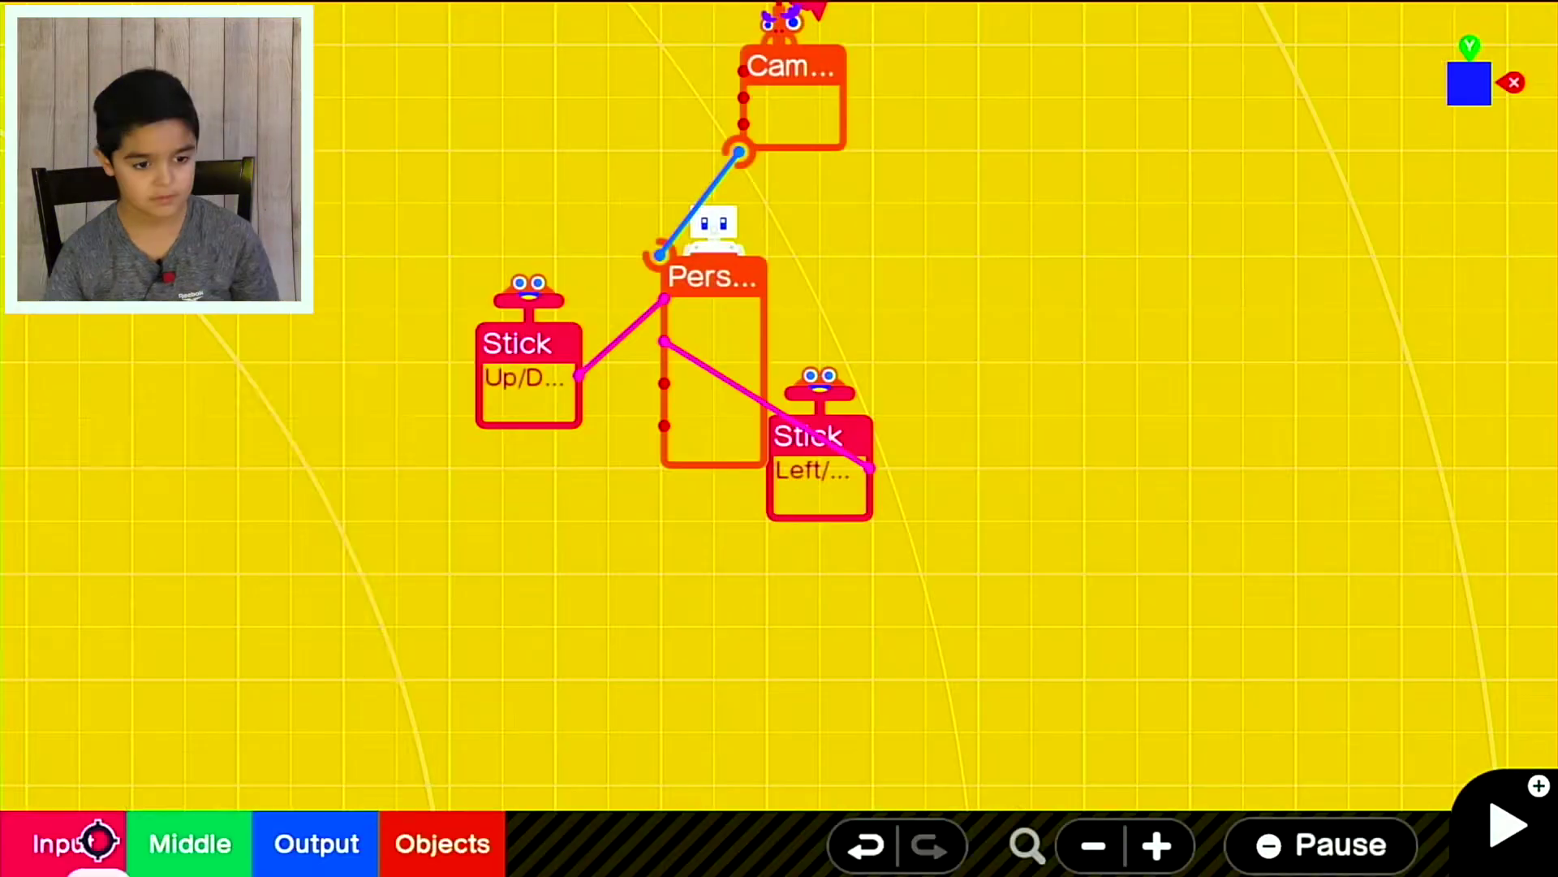
pyautogui.click(93, 836)
pyautogui.moveTo(181, 558)
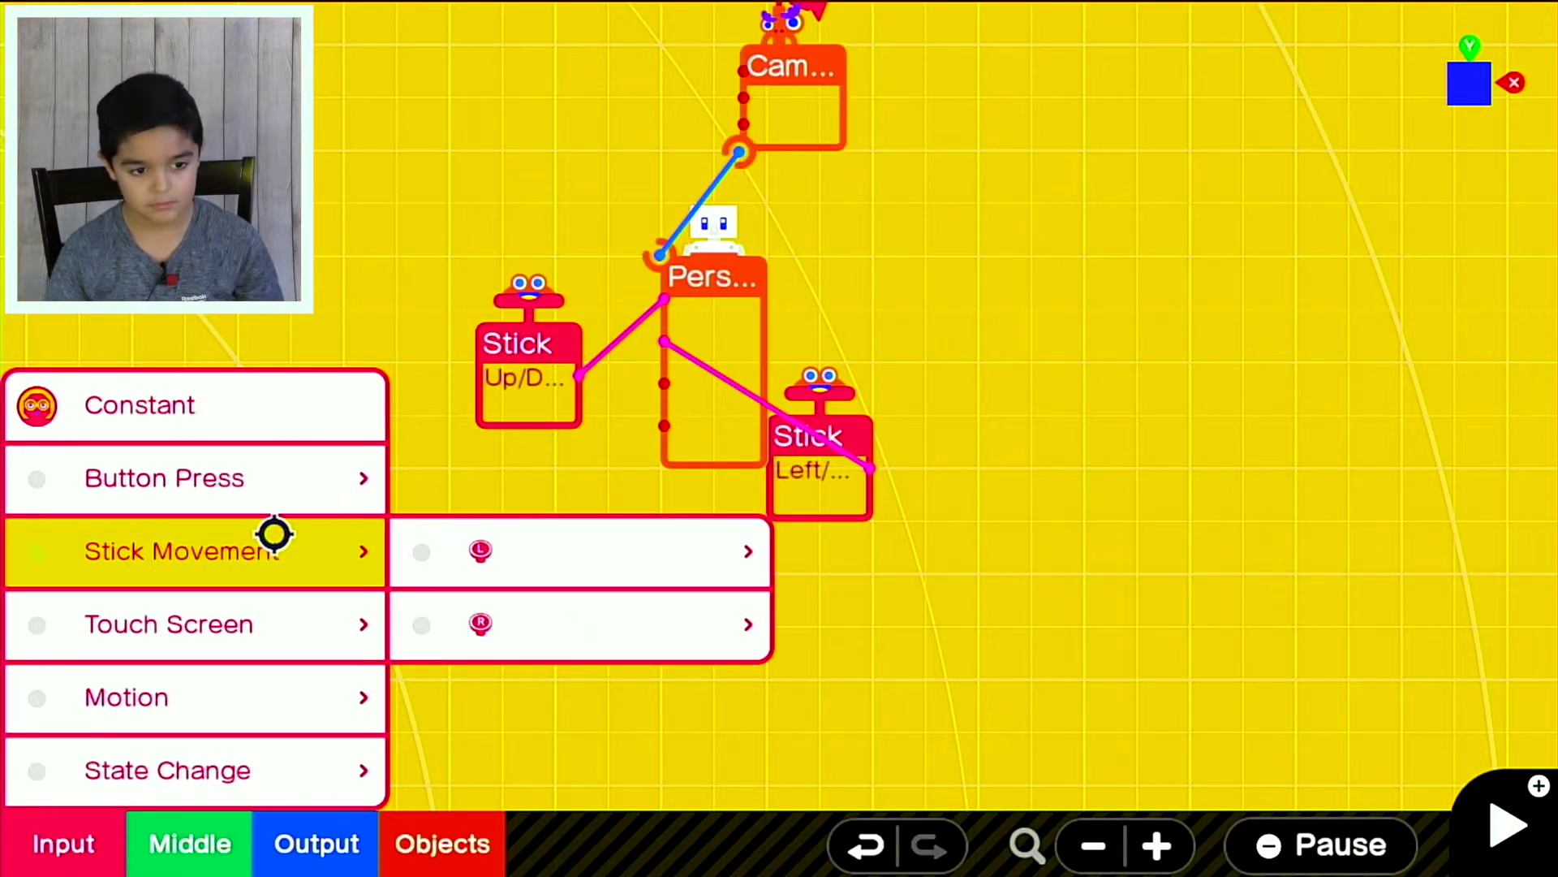
pyautogui.moveTo(285, 460)
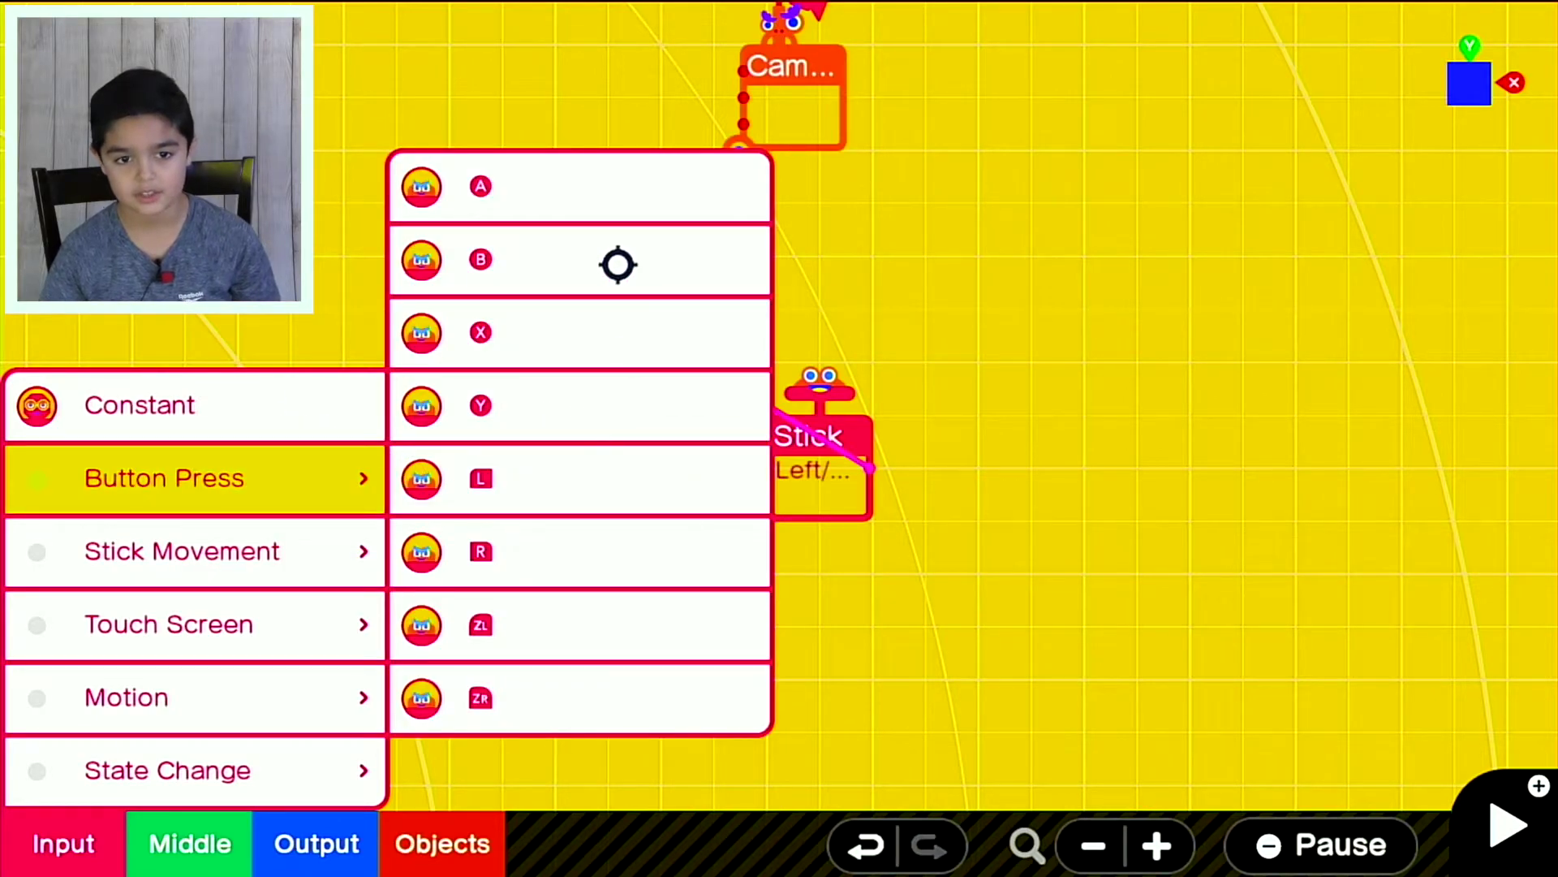
pyautogui.click(619, 265)
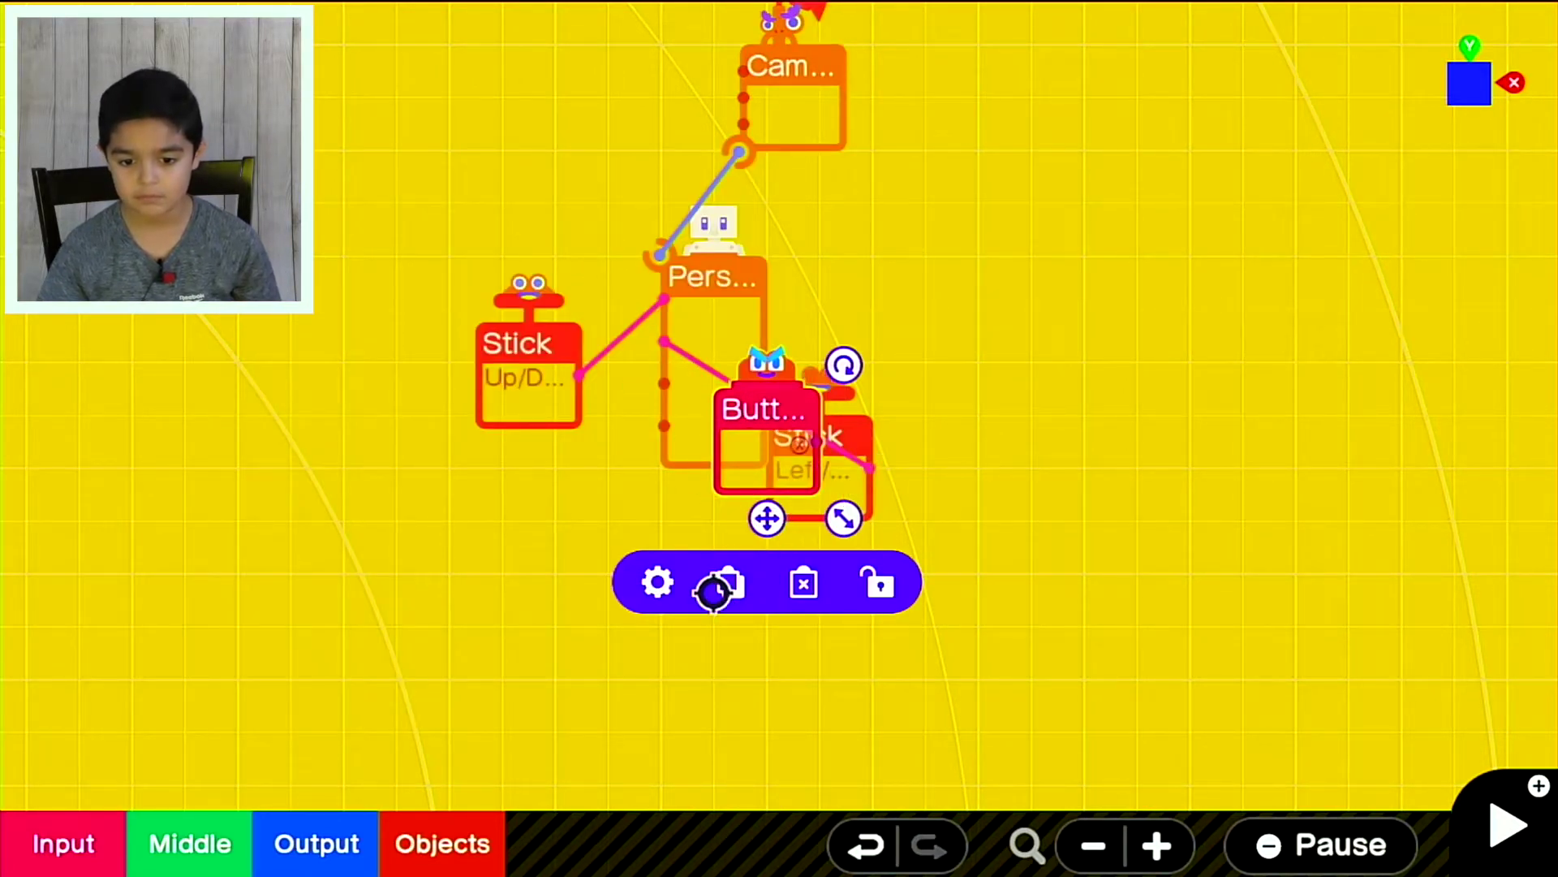
# Keep B as the assigned button in the Button's settings and link its output to the Person's third input port
pyautogui.click(645, 581)
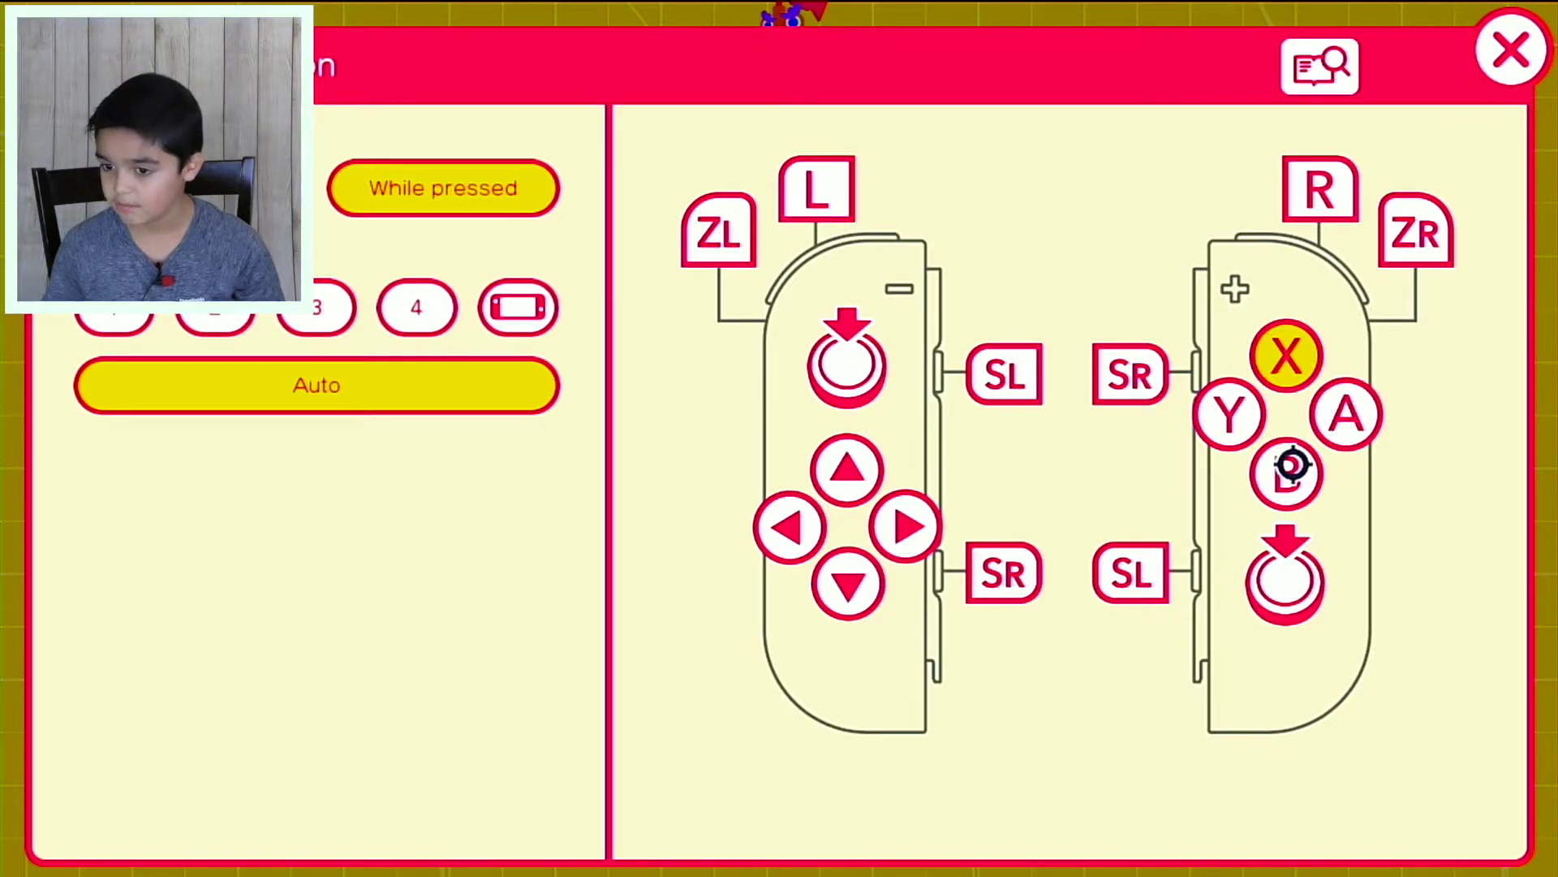
pyautogui.click(1534, 25)
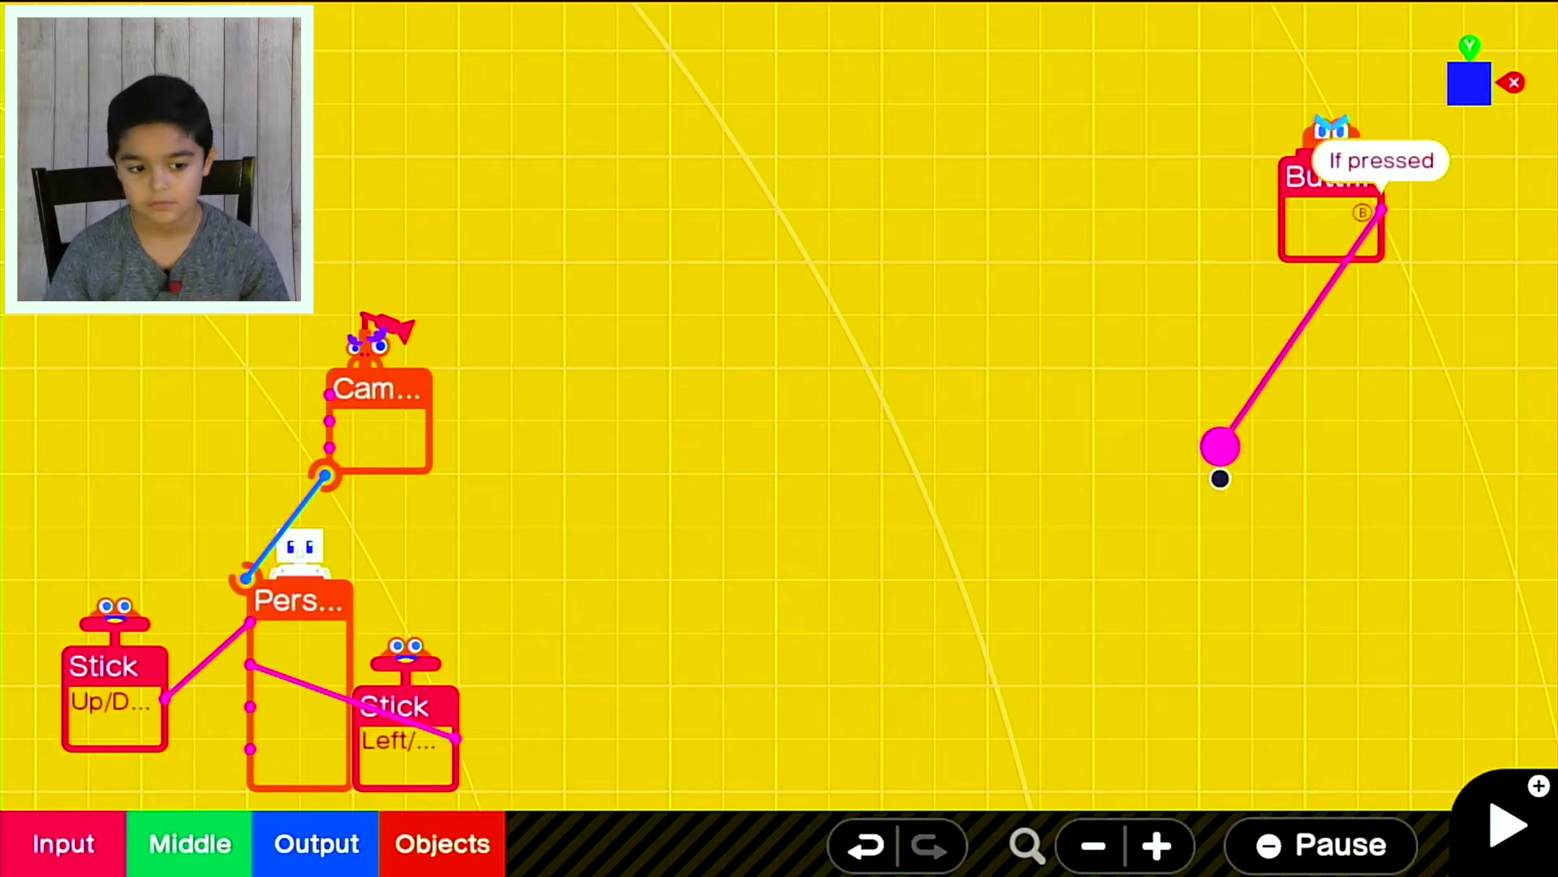
pyautogui.moveTo(1220, 479); pyautogui.dragTo(568, 386)
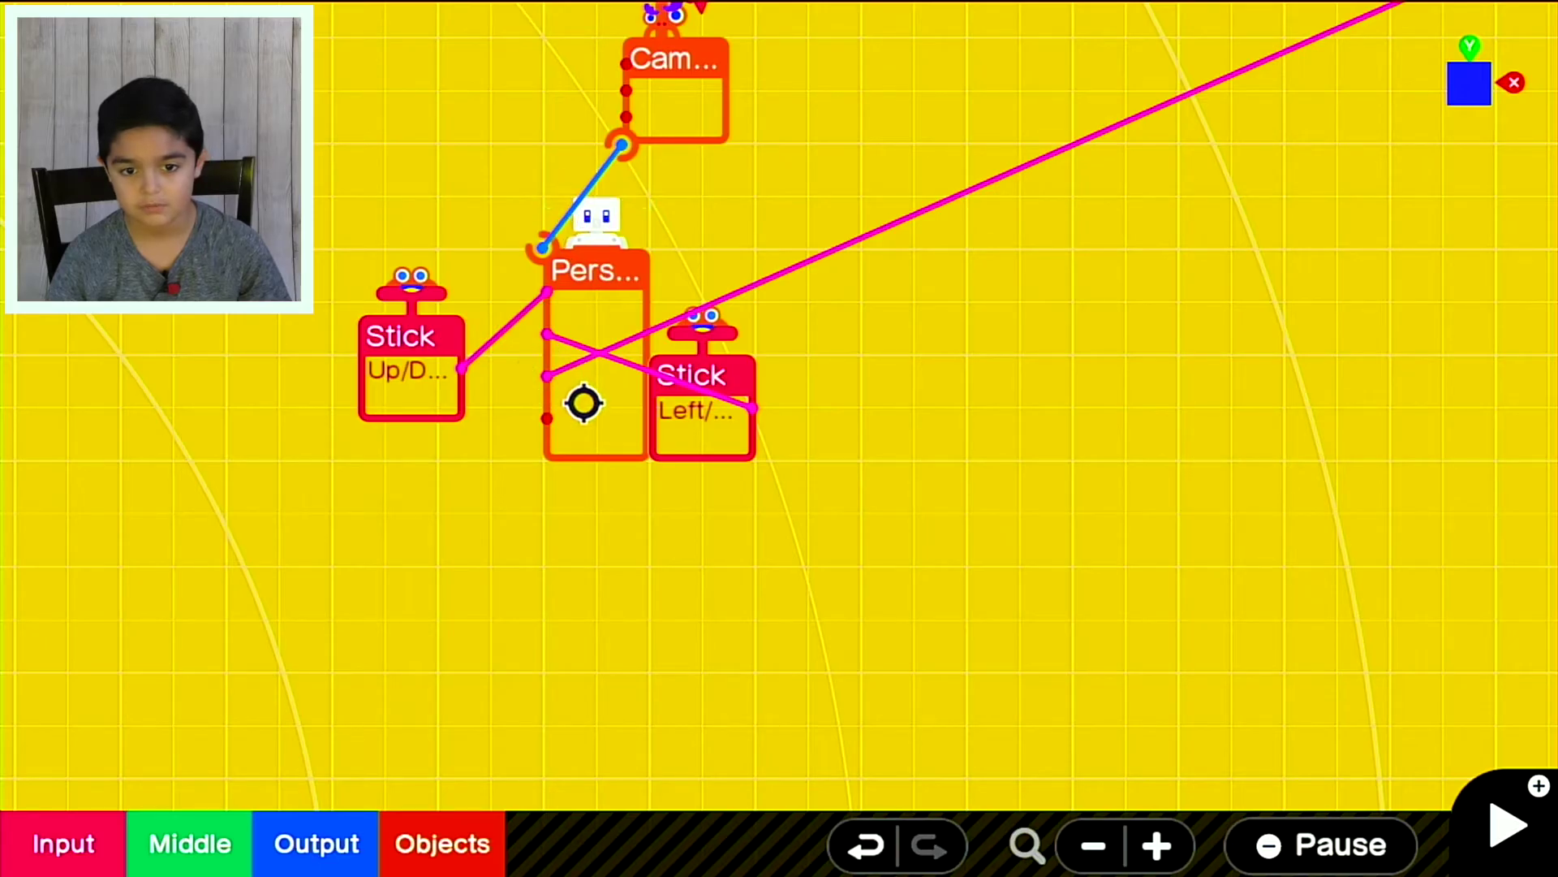